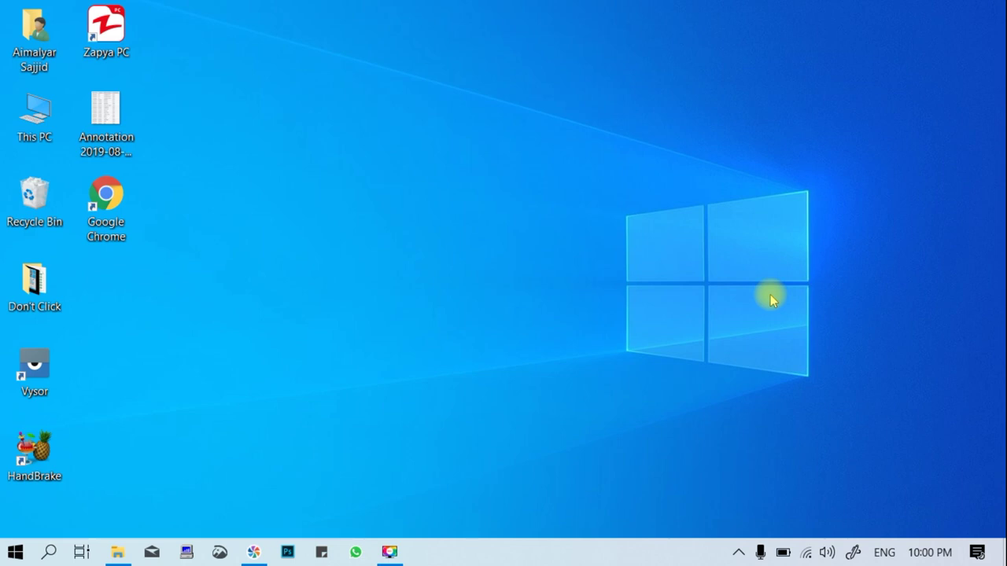
# Step: Add the Address toolbar to the taskbar
pyautogui.rightClick(682, 555)
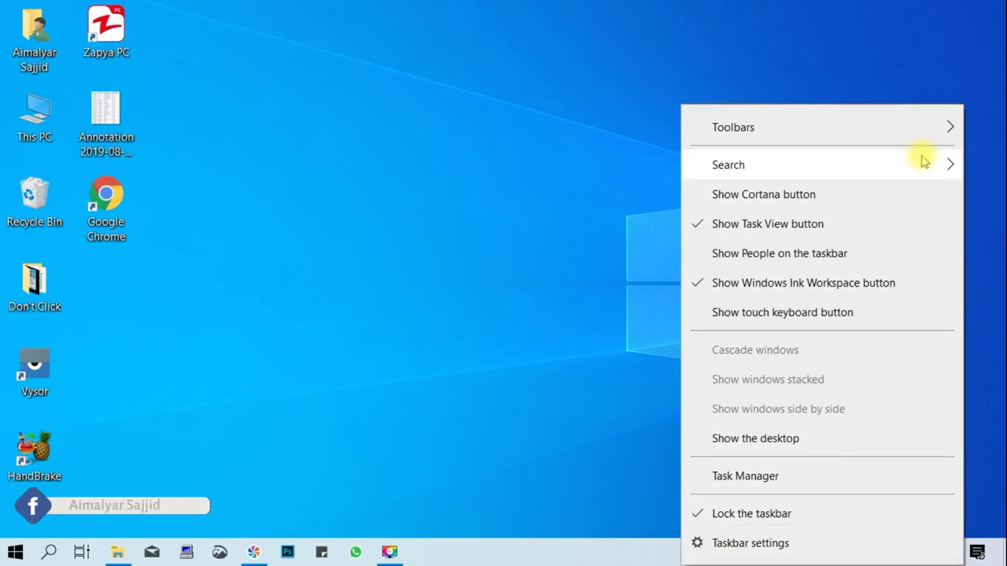
pyautogui.moveTo(865, 135)
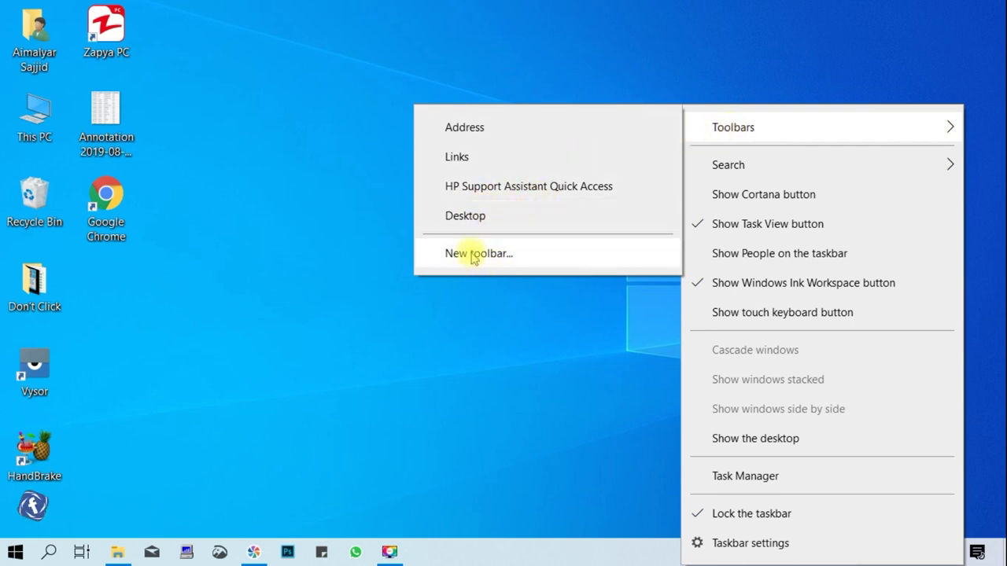
pyautogui.click(454, 130)
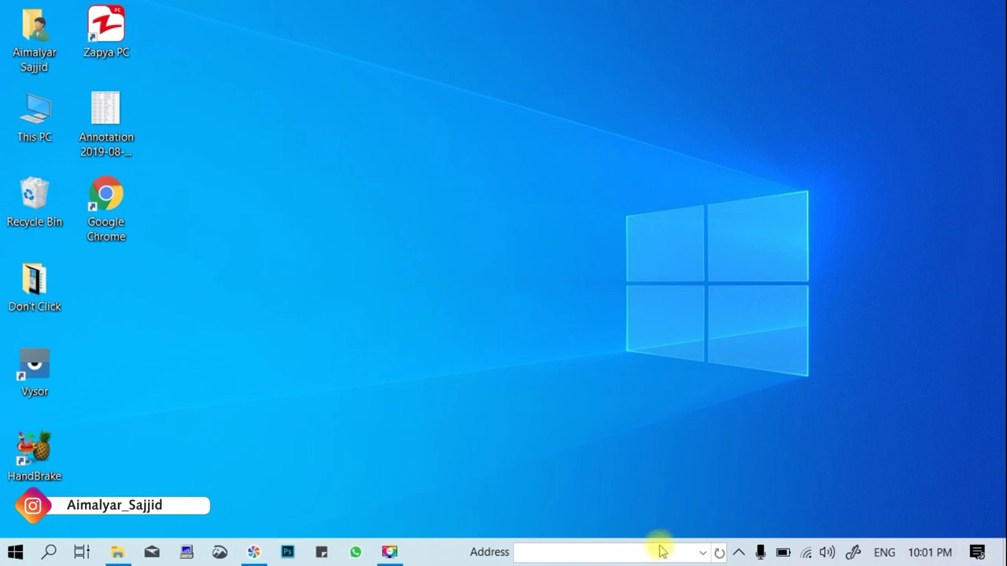
# Step: Open google.com from the taskbar's address field and close the browser window
pyautogui.click(599, 553)
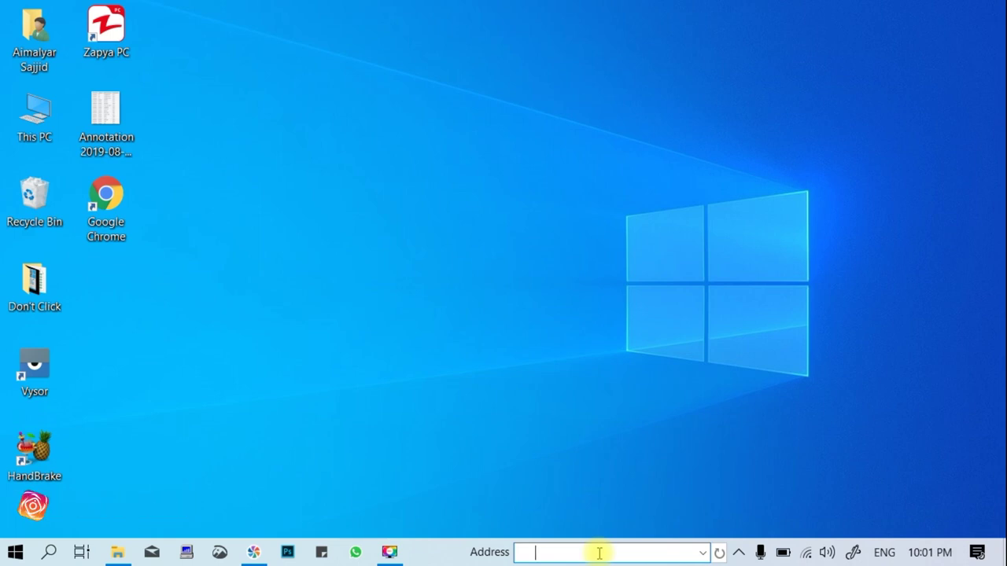
pyautogui.write('google.com')
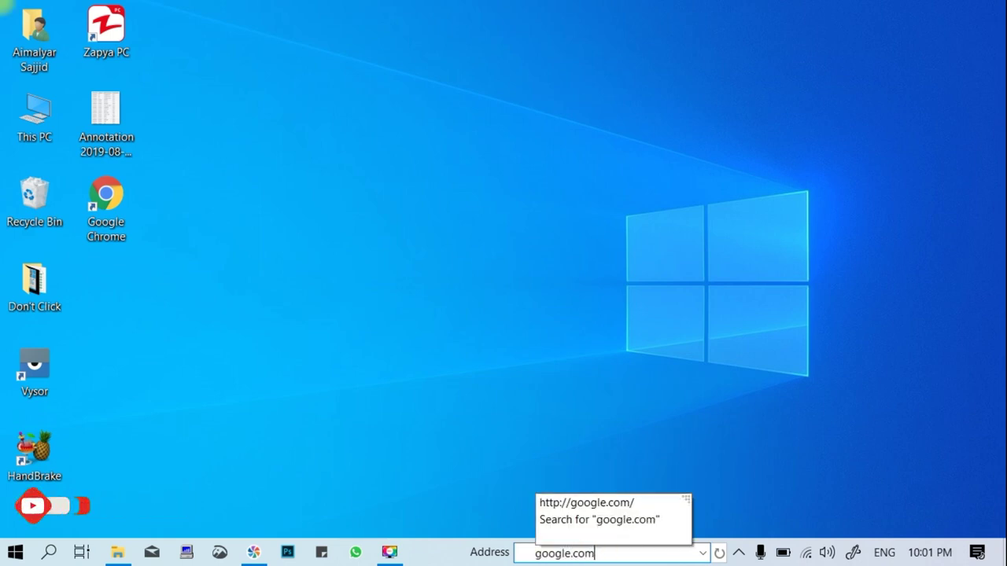
pyautogui.press('Return')
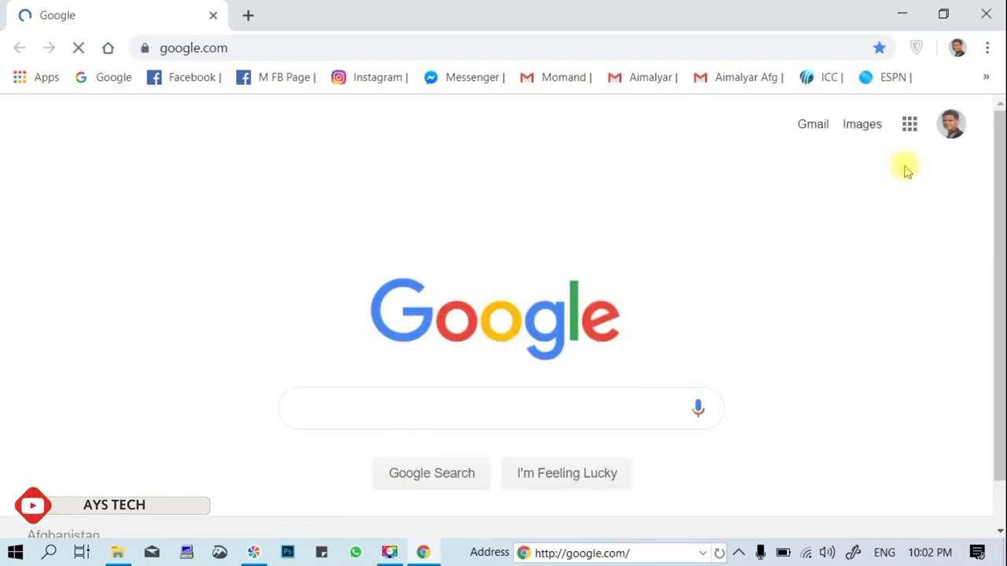
pyautogui.click(983, 13)
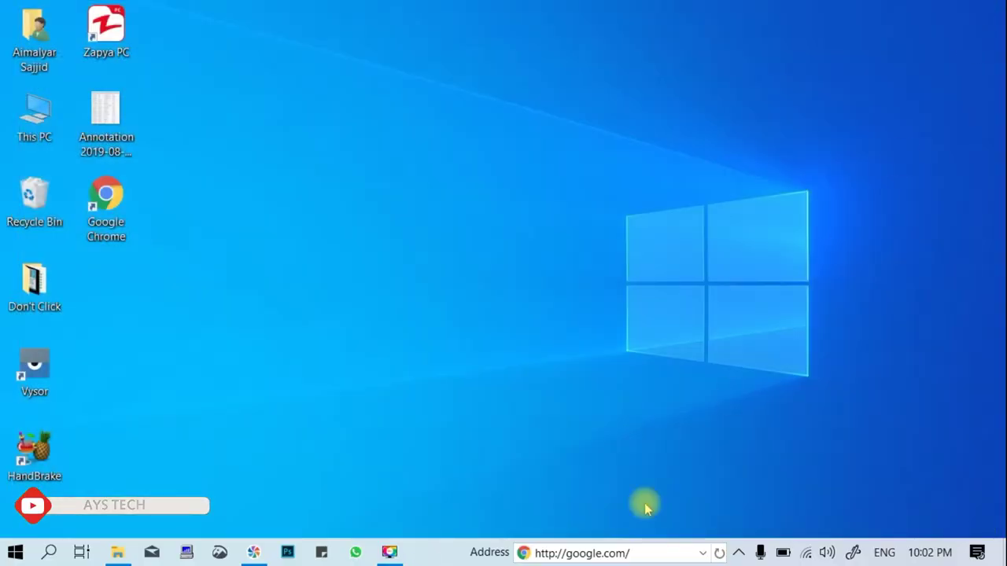
# Step: Remove the Address toolbar from the taskbar
pyautogui.rightClick(458, 555)
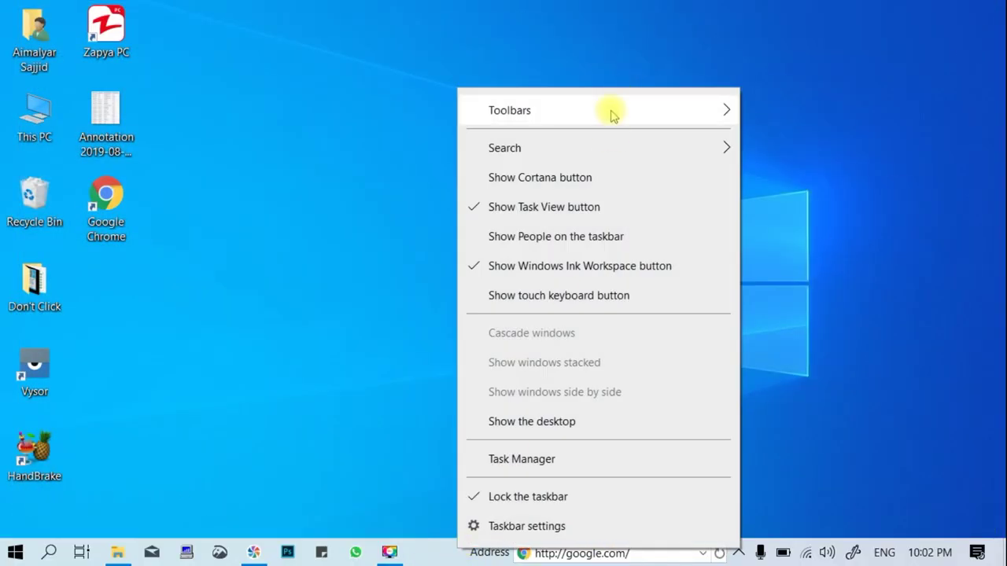
pyautogui.moveTo(611, 110)
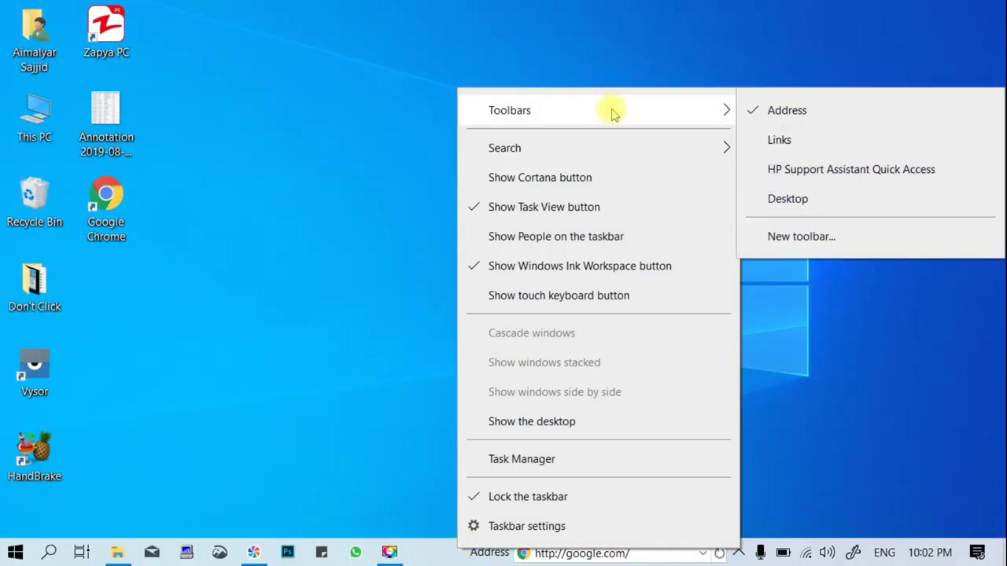
pyautogui.click(785, 112)
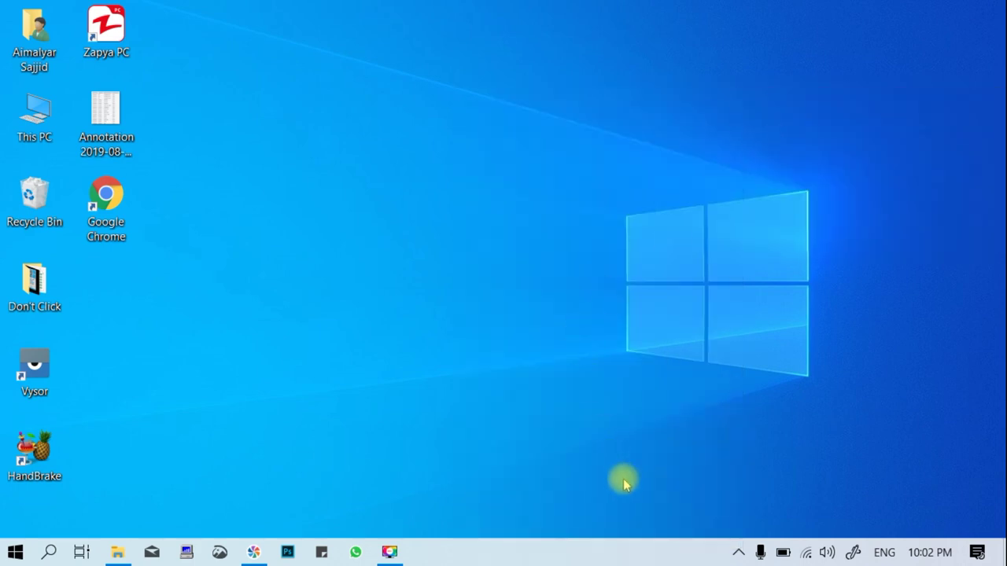
# Step: Add the Links toolbar to the taskbar and expand its list of links
pyautogui.rightClick(693, 560)
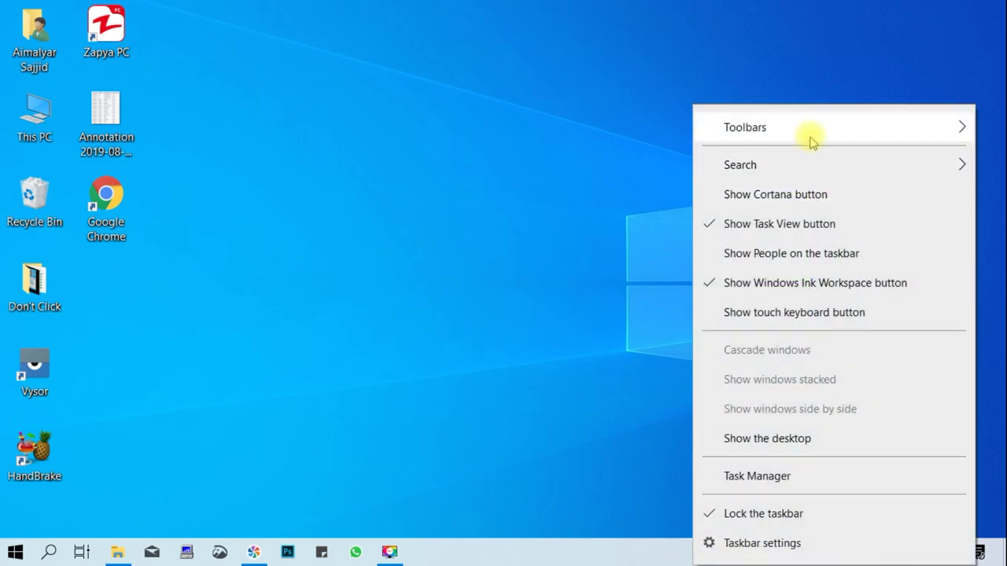
pyautogui.moveTo(810, 138)
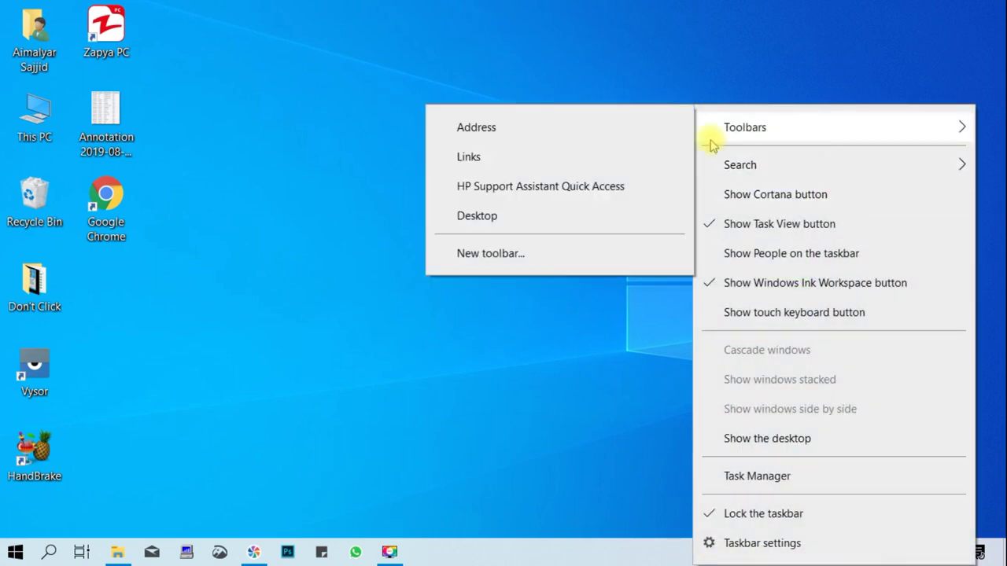
pyautogui.click(469, 159)
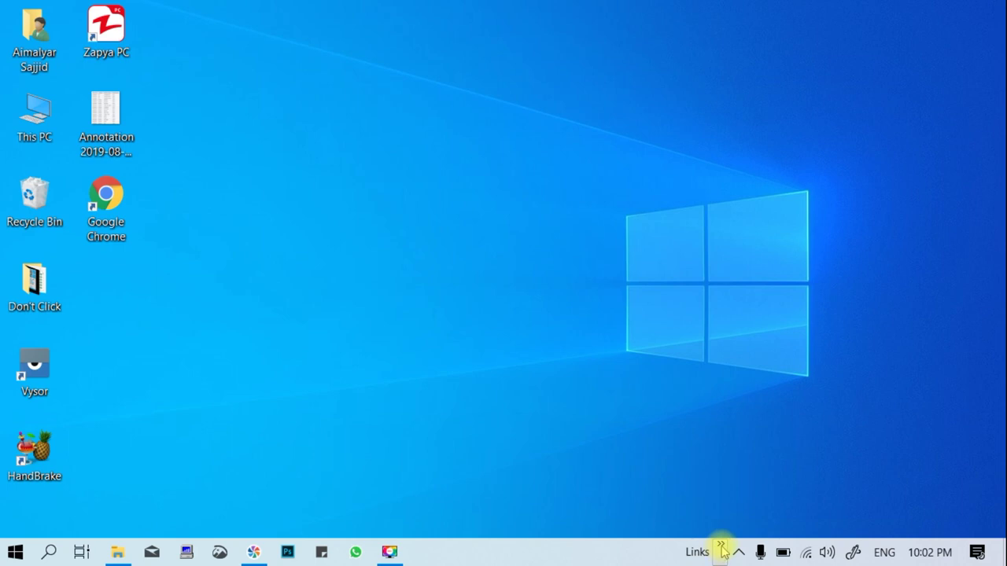
pyautogui.click(722, 550)
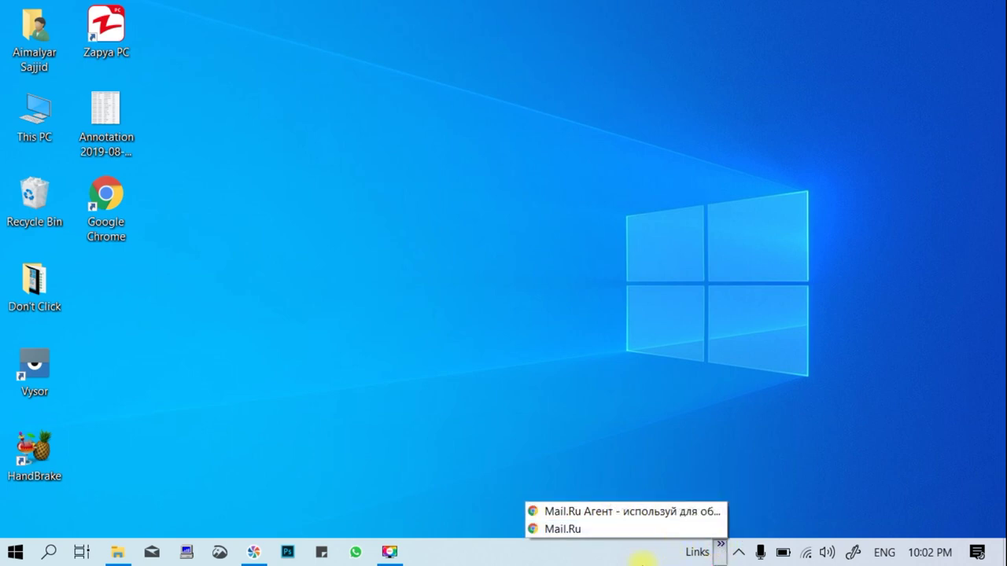
# Step: Remove the Links toolbar from the taskbar
pyautogui.rightClick(627, 555)
pyautogui.moveTo(708, 118)
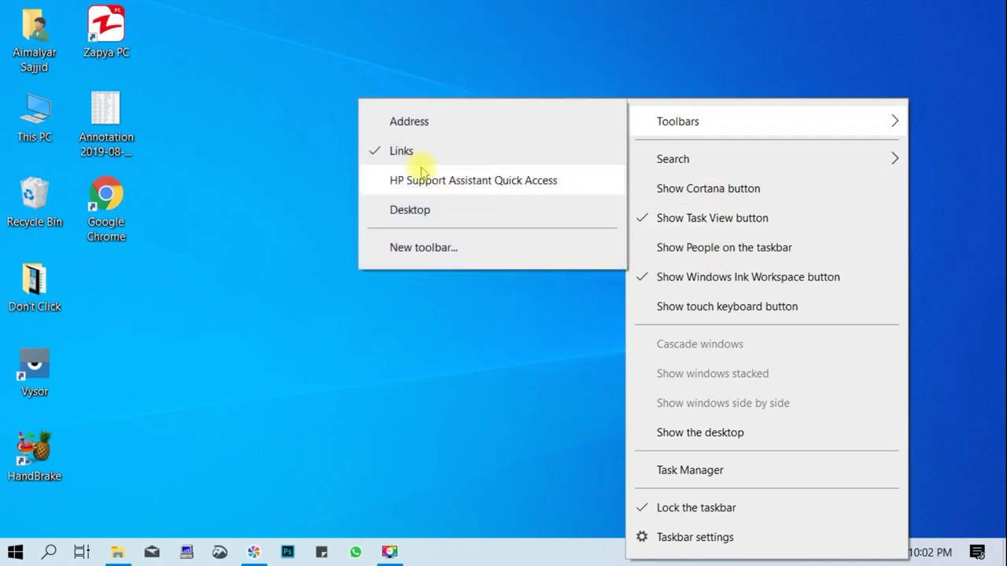
pyautogui.click(373, 158)
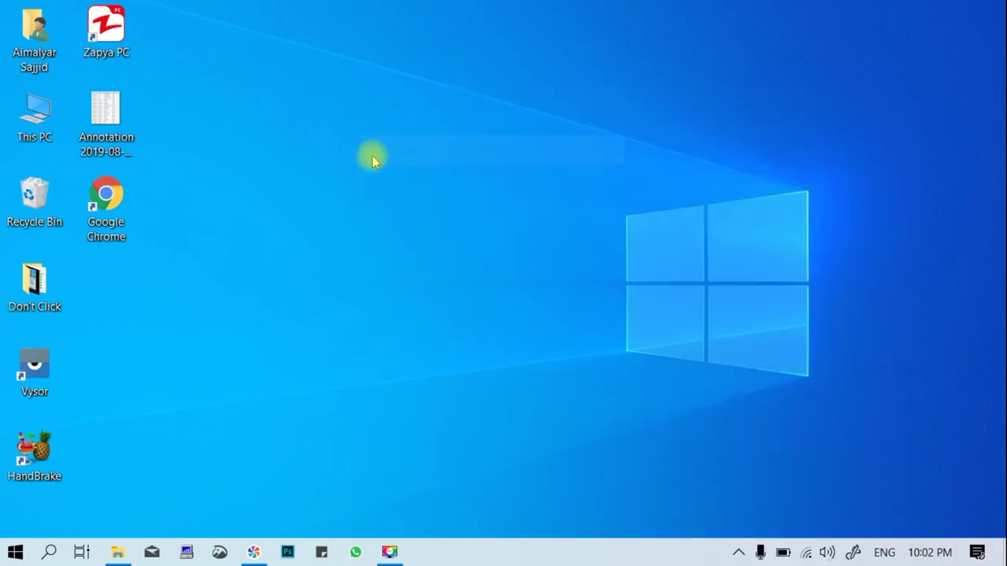
# Step: Add the HP Support Assistant Quick Access toolbar to the taskbar and remove it again
pyautogui.rightClick(689, 555)
pyautogui.moveTo(791, 117)
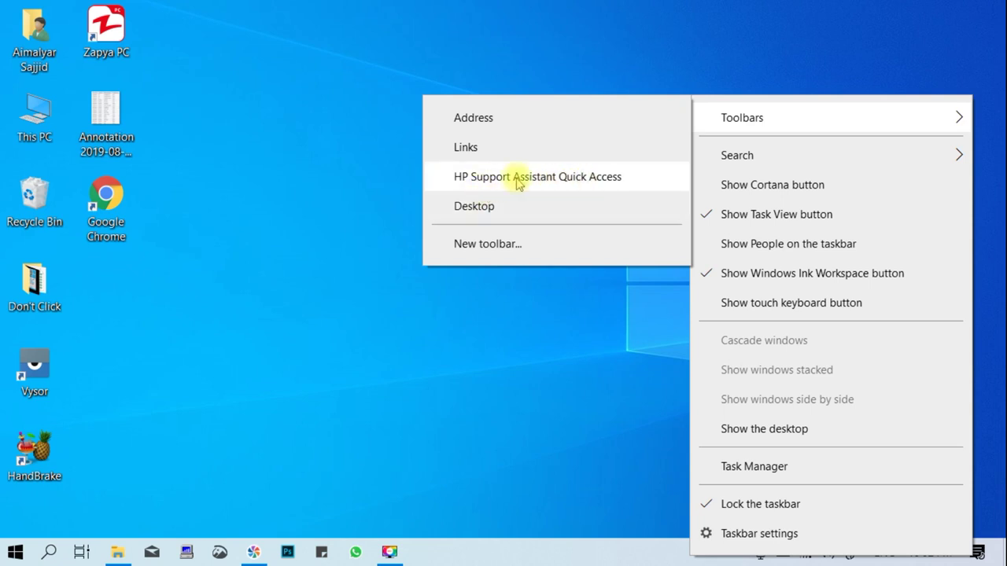
pyautogui.click(461, 178)
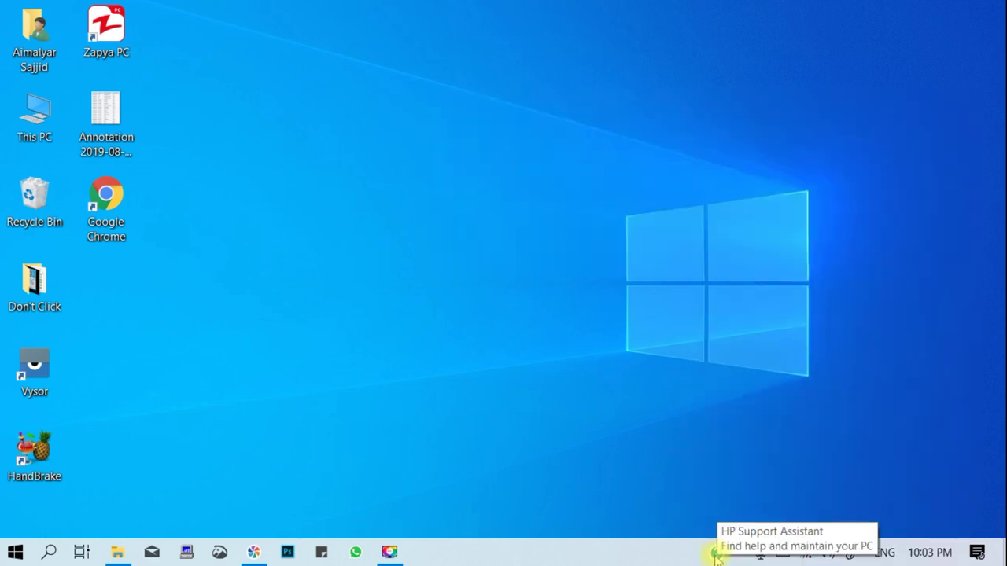
pyautogui.rightClick(689, 554)
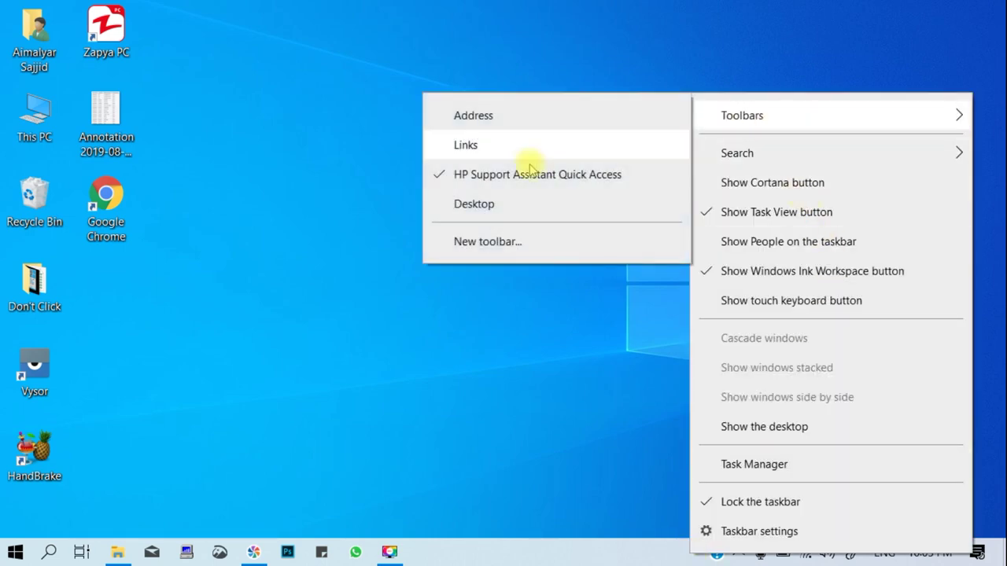
pyautogui.click(450, 174)
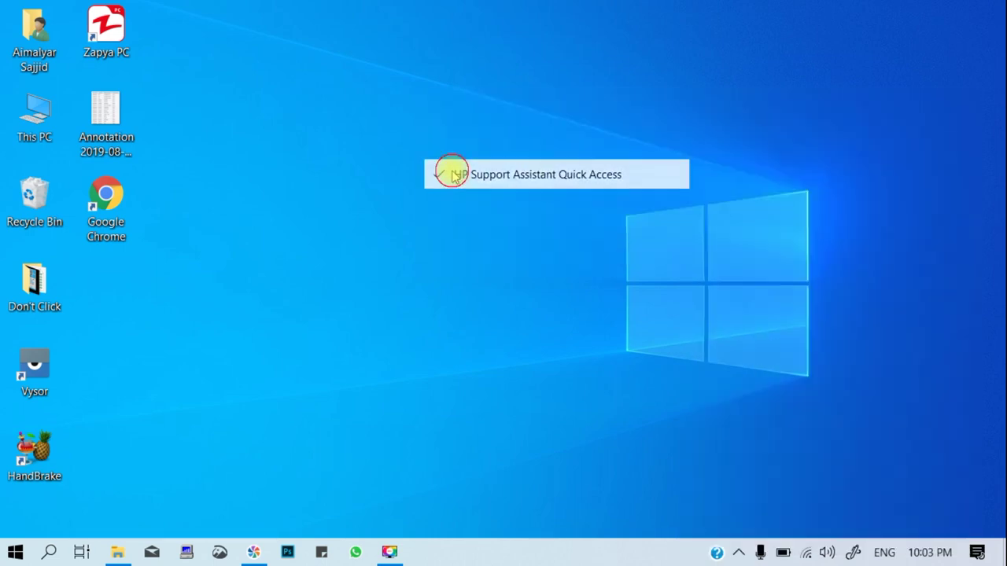
pyautogui.rightClick(605, 544)
pyautogui.moveTo(673, 100)
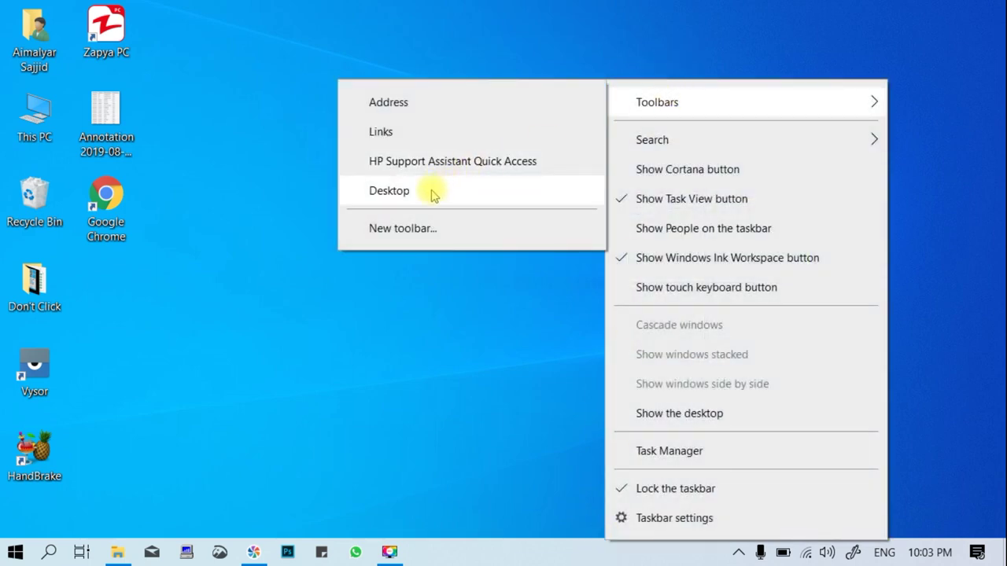
pyautogui.click(244, 249)
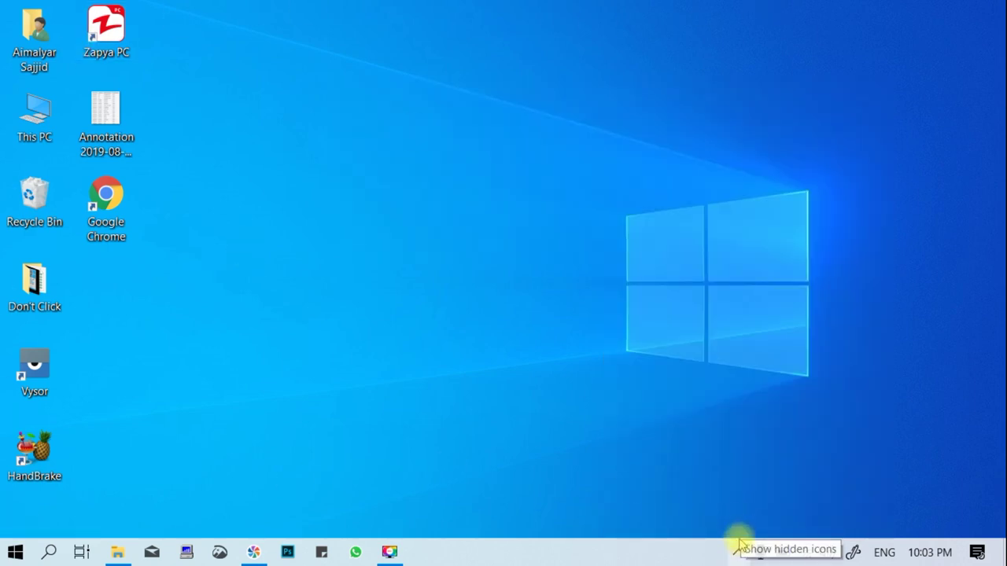
# Step: Add the Desktop toolbar to the taskbar and expand its list of desktop items
pyautogui.rightClick(689, 556)
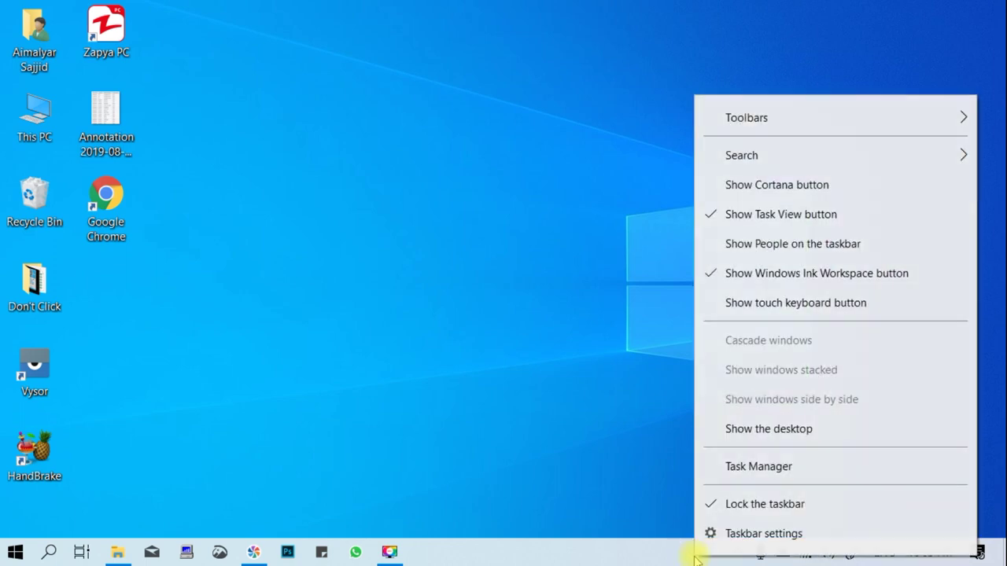
pyautogui.moveTo(743, 124)
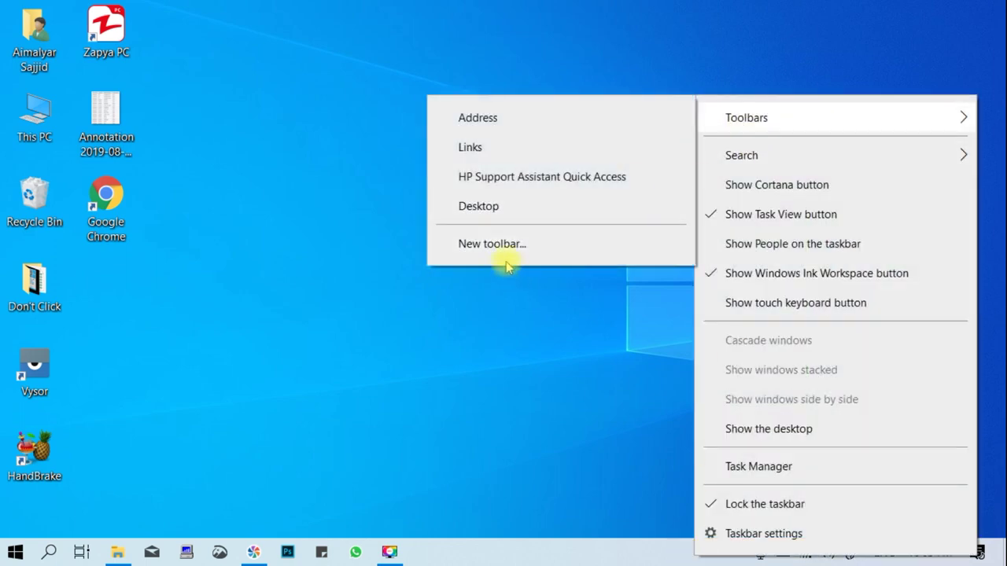
pyautogui.click(494, 210)
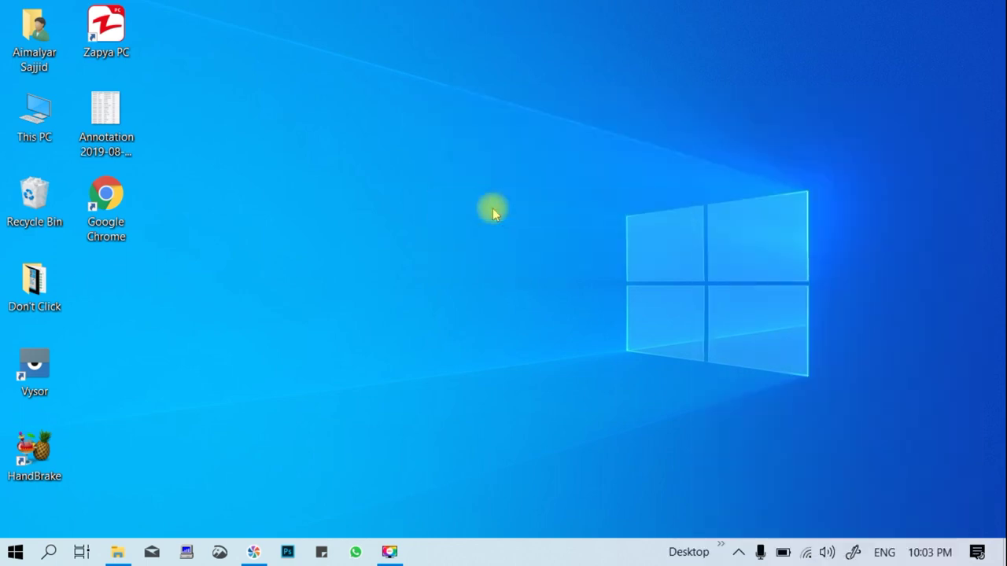
pyautogui.click(722, 544)
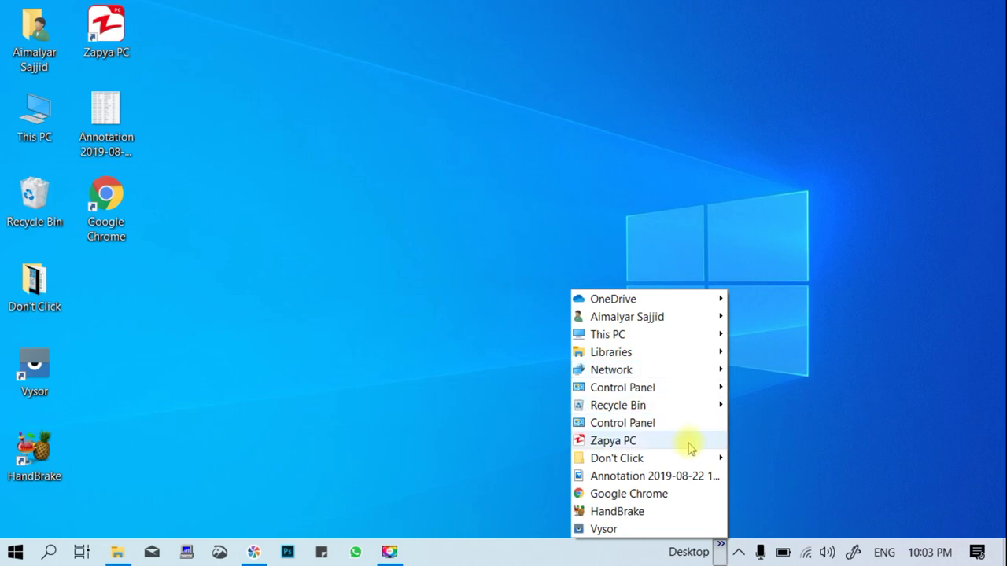
pyautogui.moveTo(707, 460)
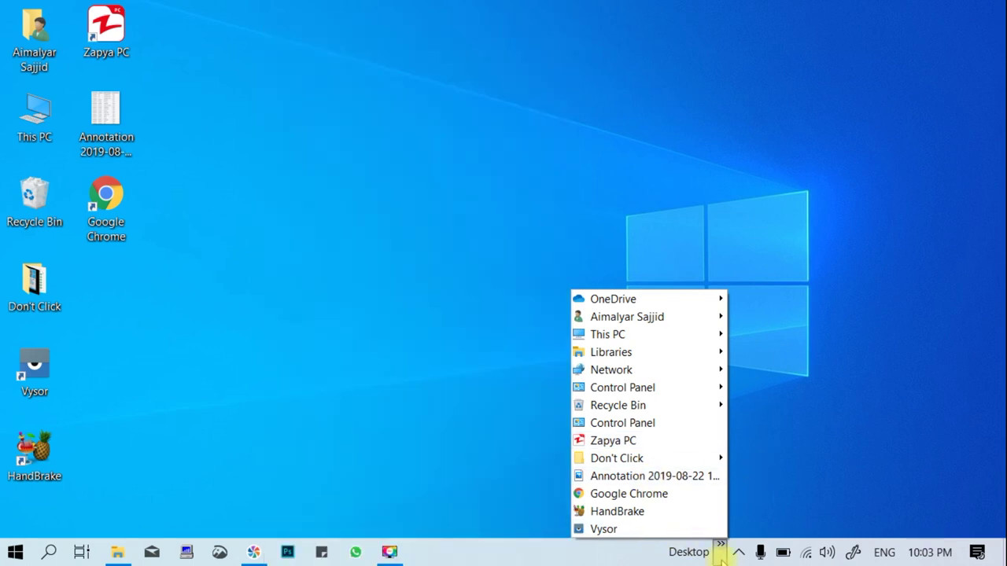
# Step: Remove the Desktop toolbar from the taskbar
pyautogui.rightClick(637, 560)
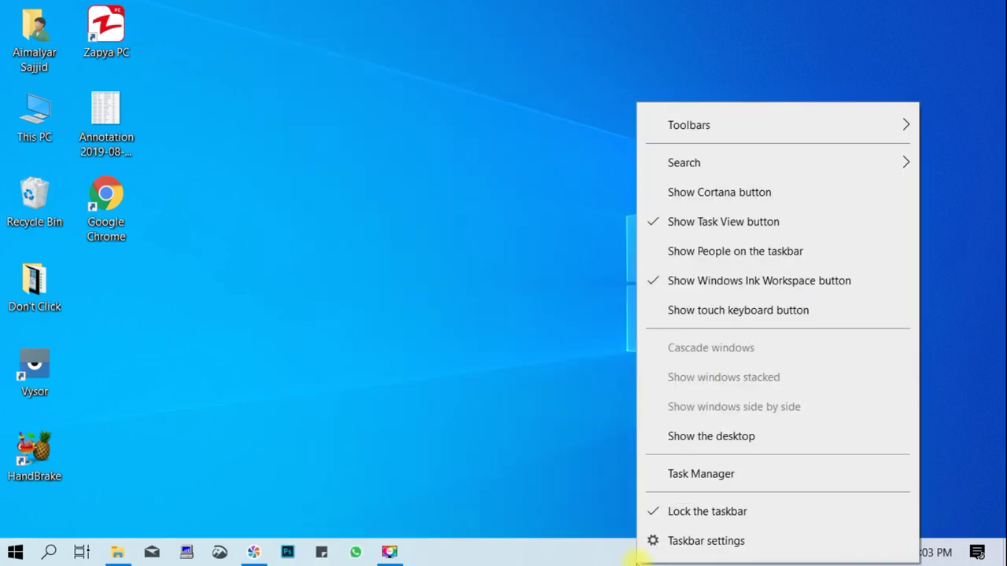
pyautogui.moveTo(748, 128)
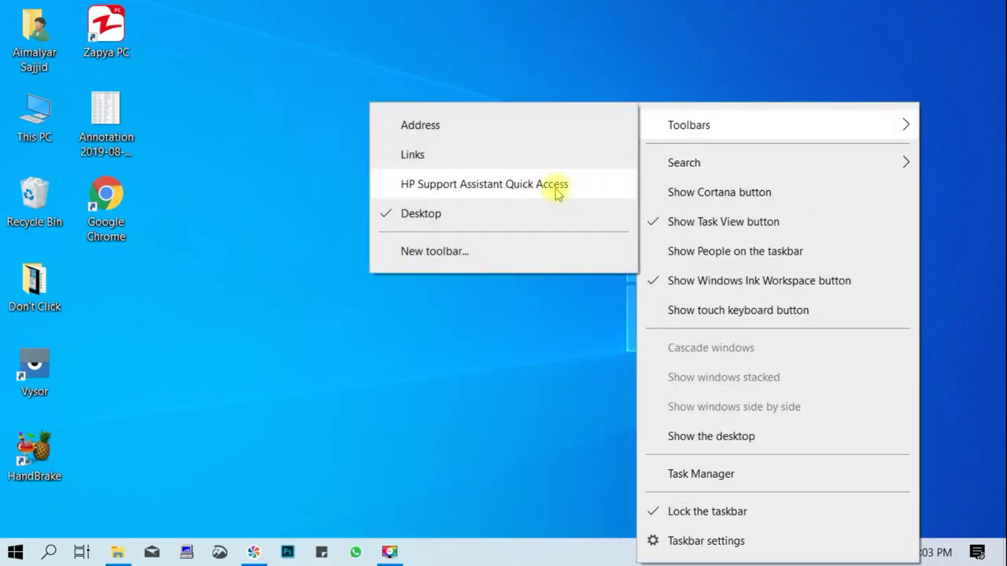
pyautogui.click(417, 213)
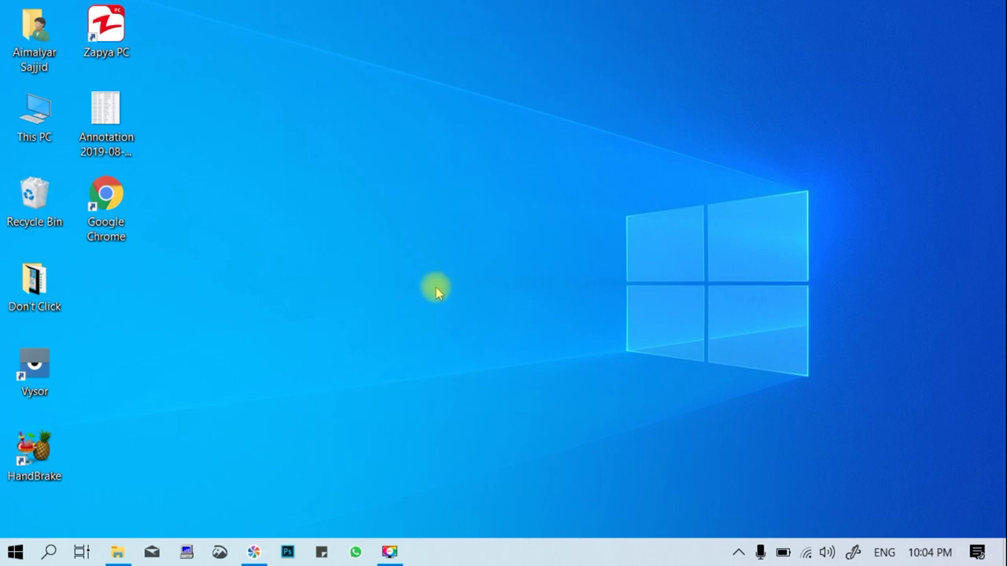
# Step: Create a new taskbar toolbar from the Designs folder on Local Disk (H:) and expand its list of subfolders
pyautogui.rightClick(657, 558)
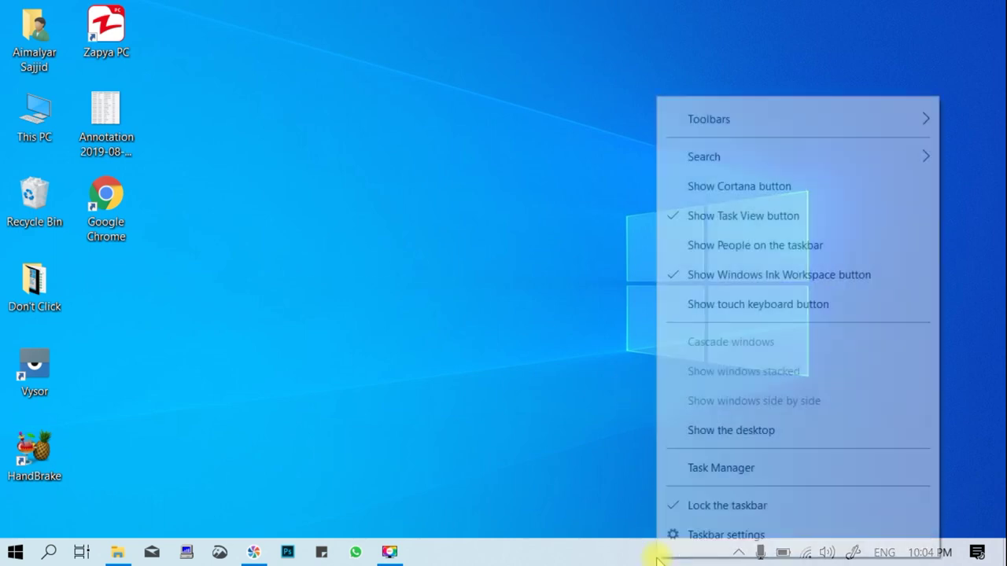
pyautogui.moveTo(714, 136)
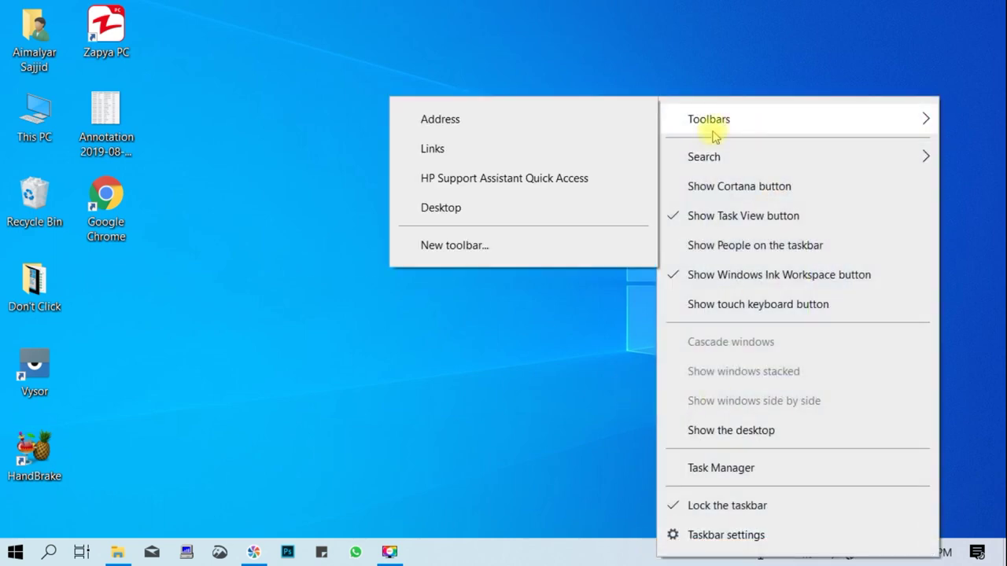
pyautogui.click(460, 249)
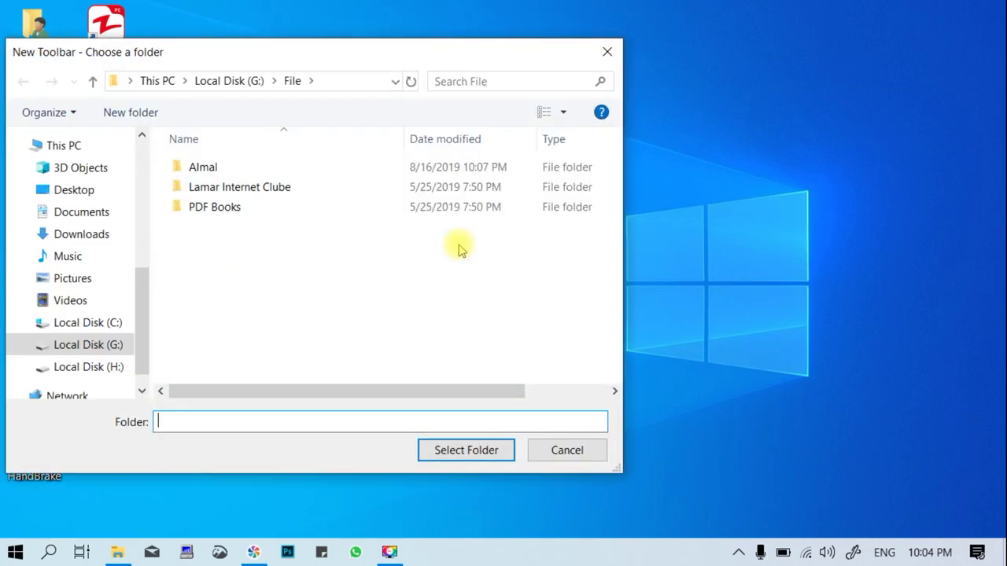
pyautogui.moveTo(252, 60); pyautogui.dragTo(393, 67)
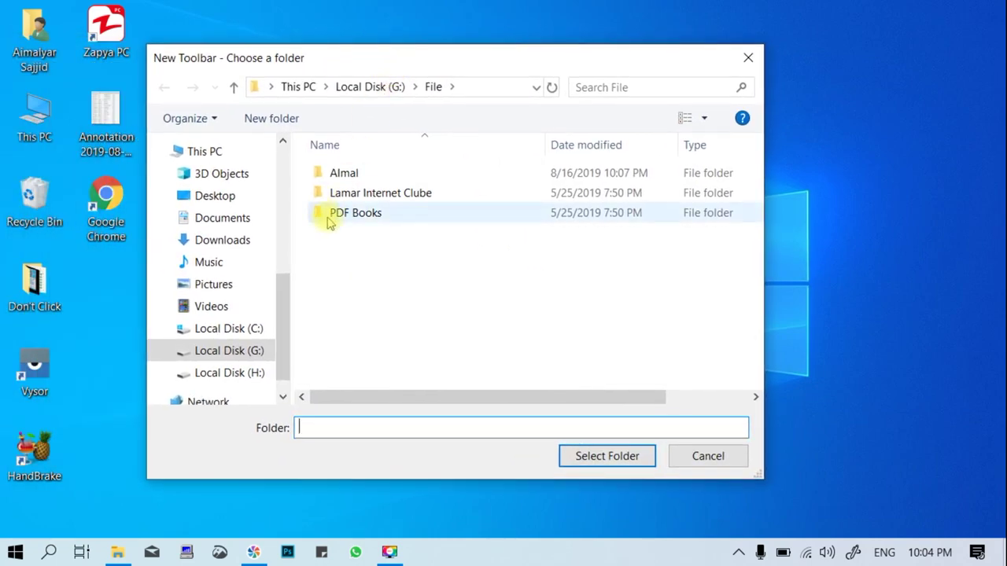
pyautogui.click(250, 373)
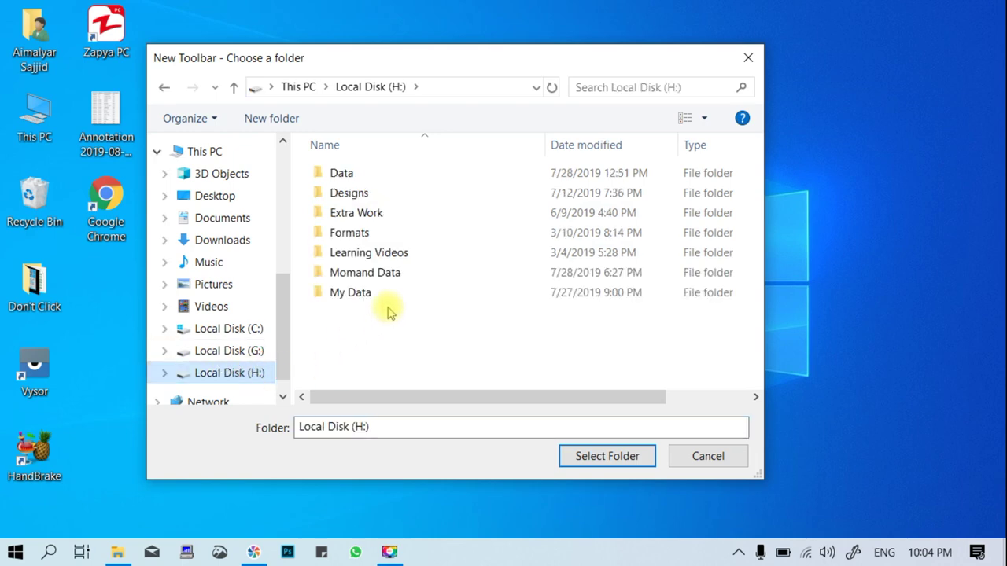
pyautogui.click(334, 202)
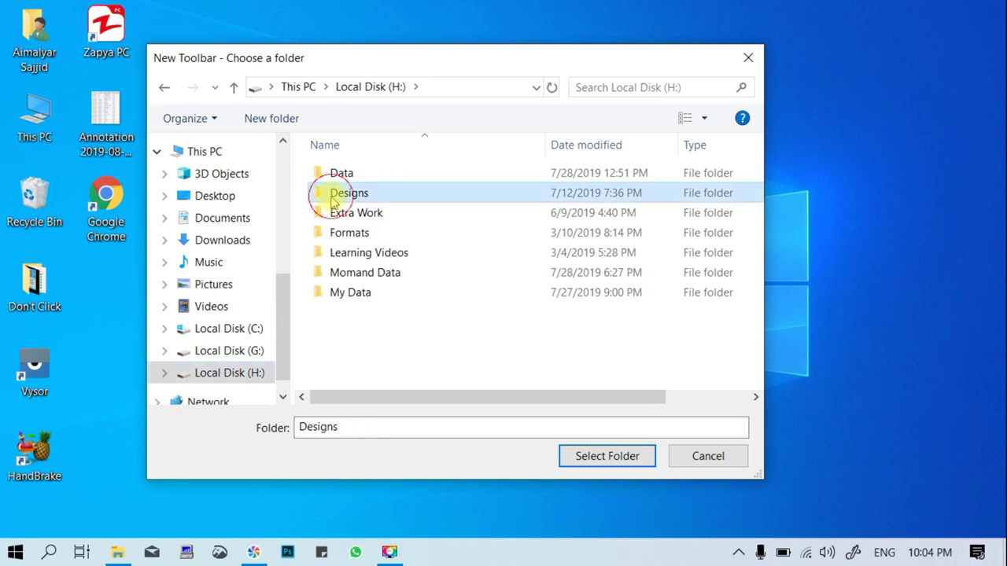
pyautogui.click(600, 461)
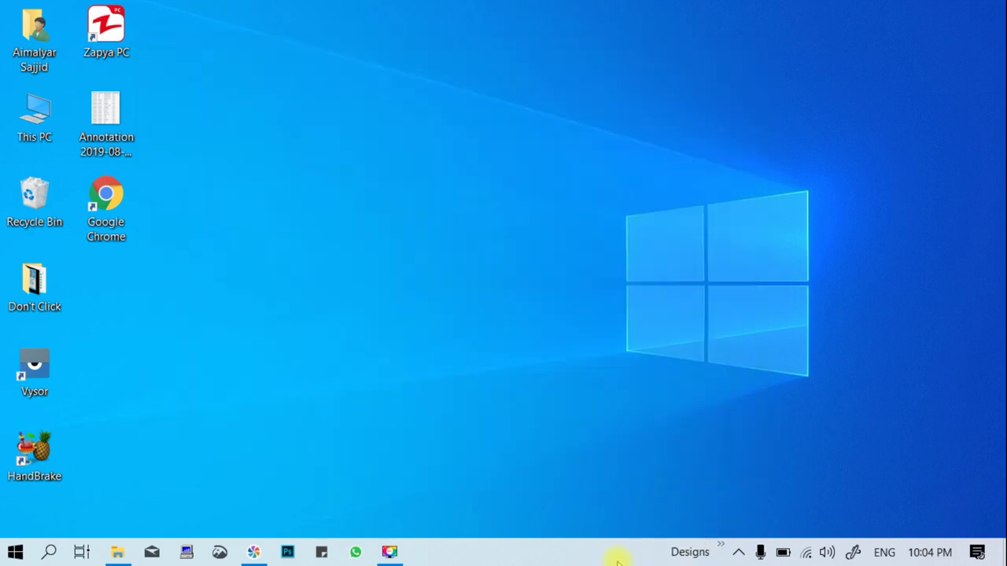
pyautogui.click(723, 545)
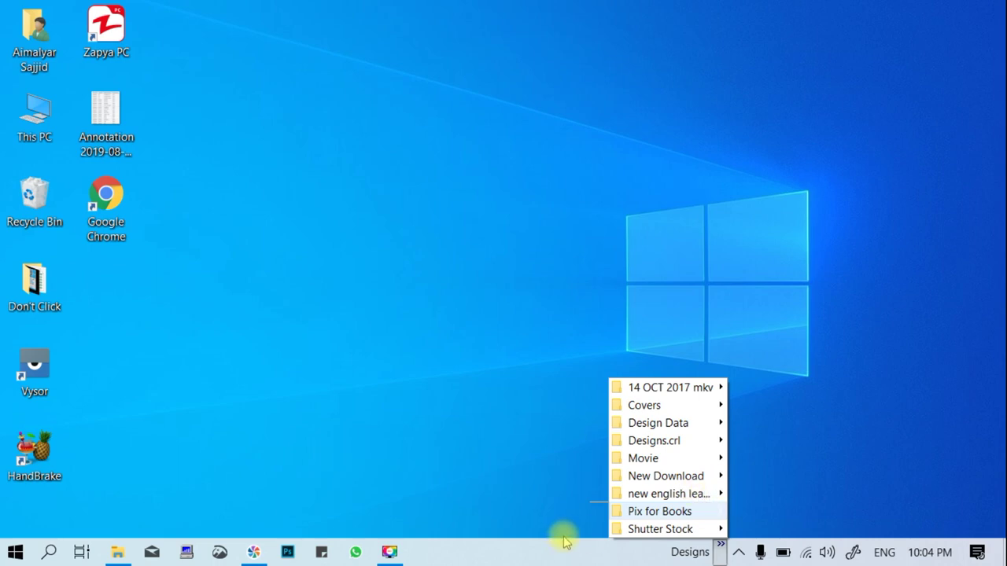
# Step: Remove the Designs toolbar from the taskbar
pyautogui.rightClick(605, 553)
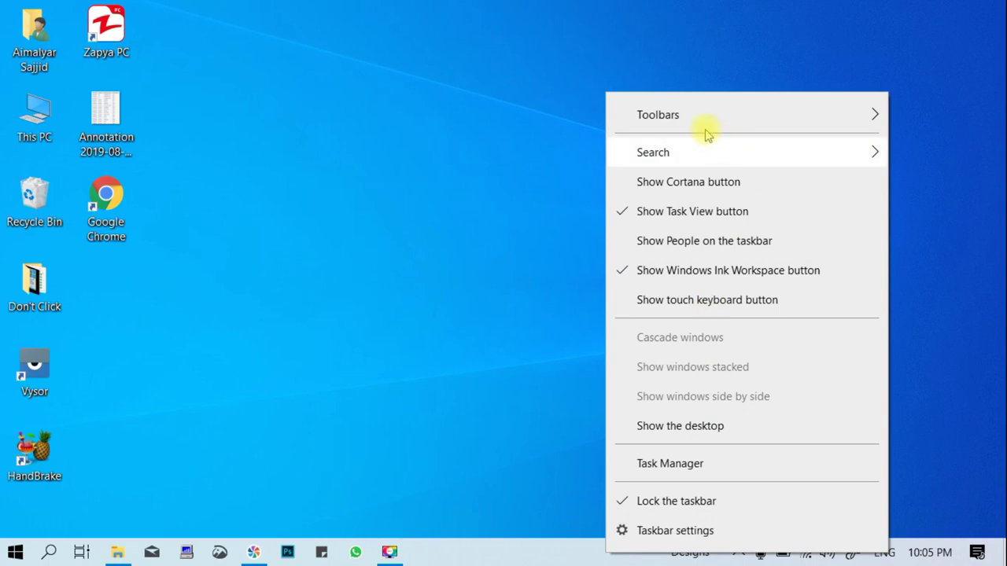
pyautogui.moveTo(696, 123)
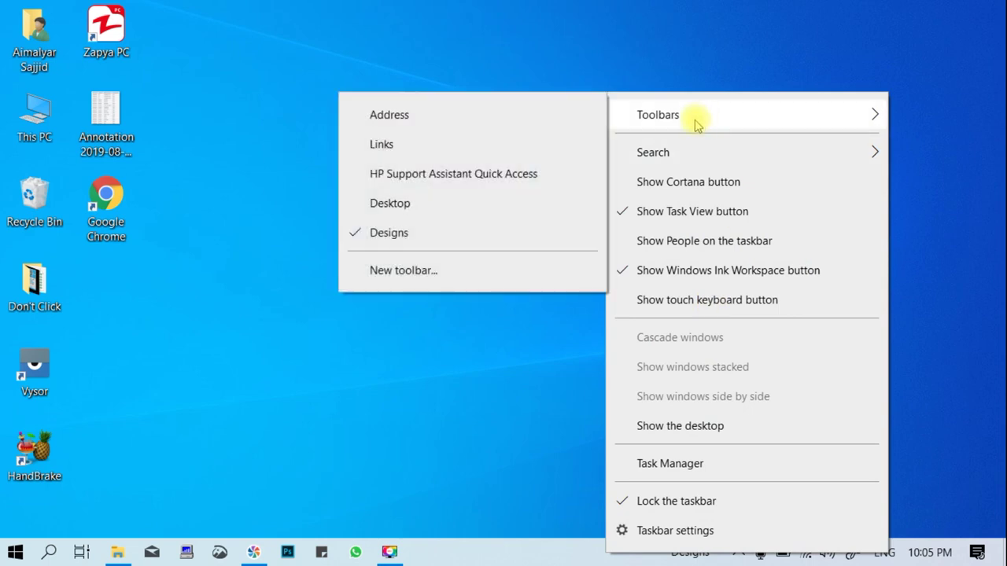
pyautogui.click(373, 239)
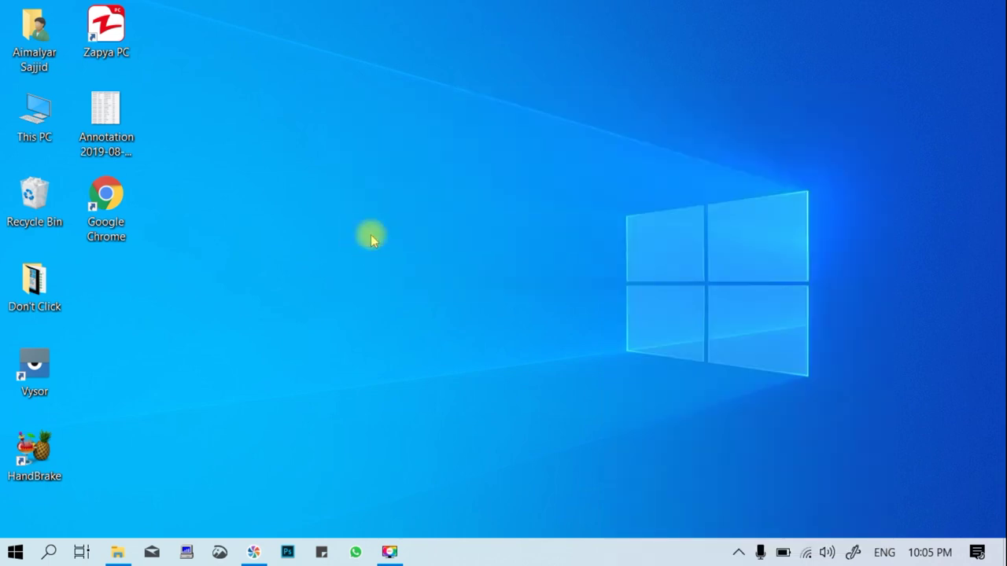
pyautogui.rightClick(661, 553)
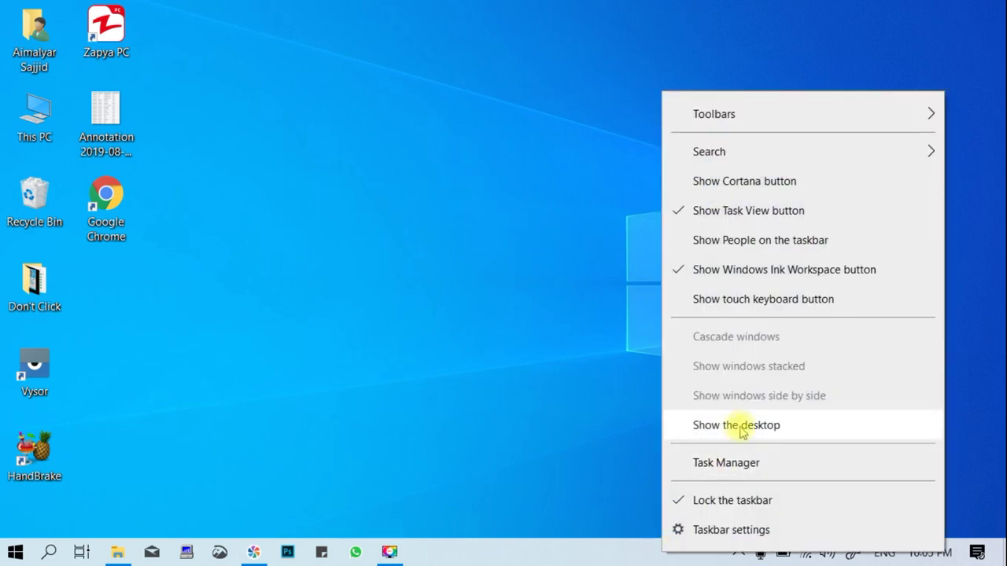
pyautogui.moveTo(726, 148)
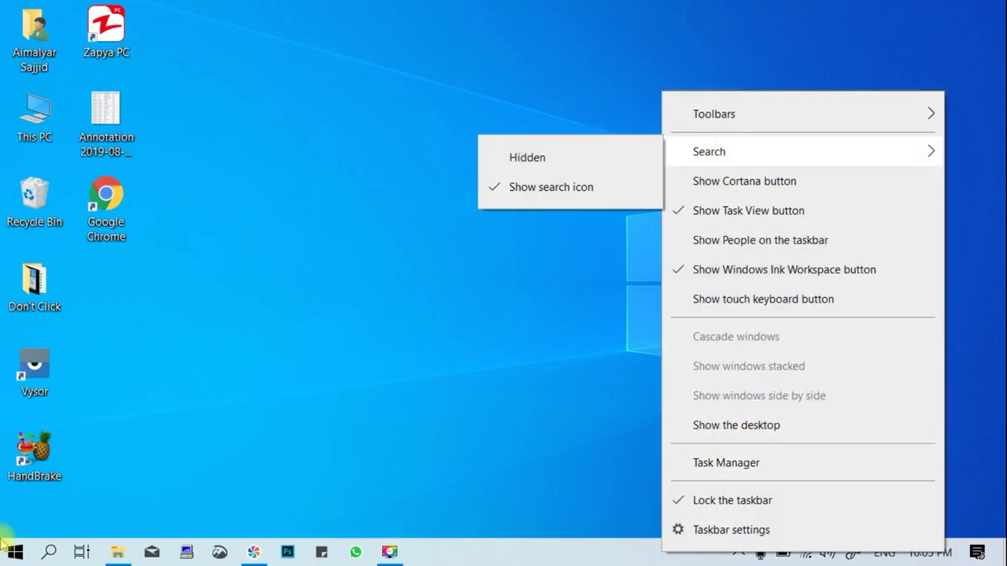
pyautogui.click(117, 471)
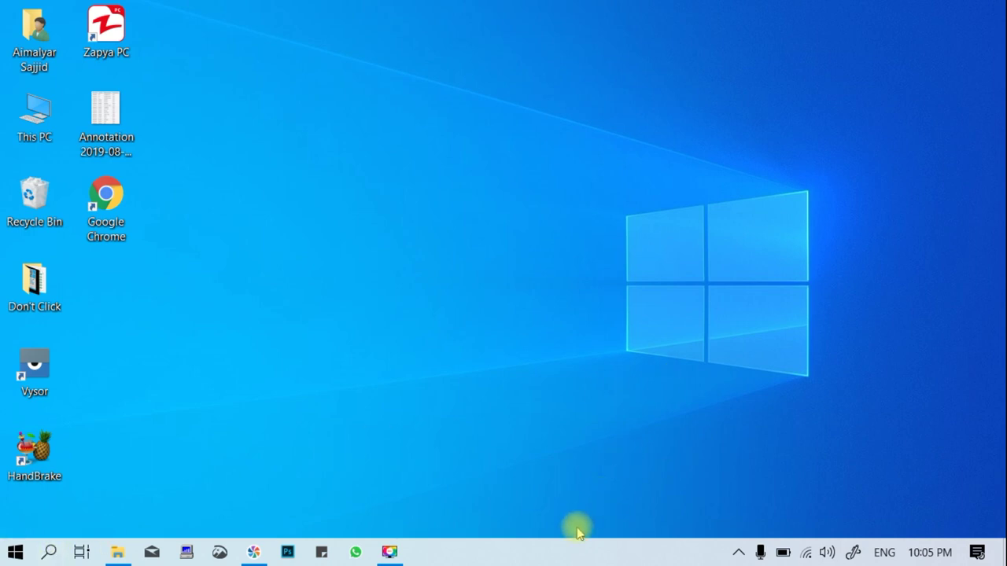
# Step: Set the taskbar search to Hidden and search for "cont" from the Start menu instead
pyautogui.rightClick(580, 554)
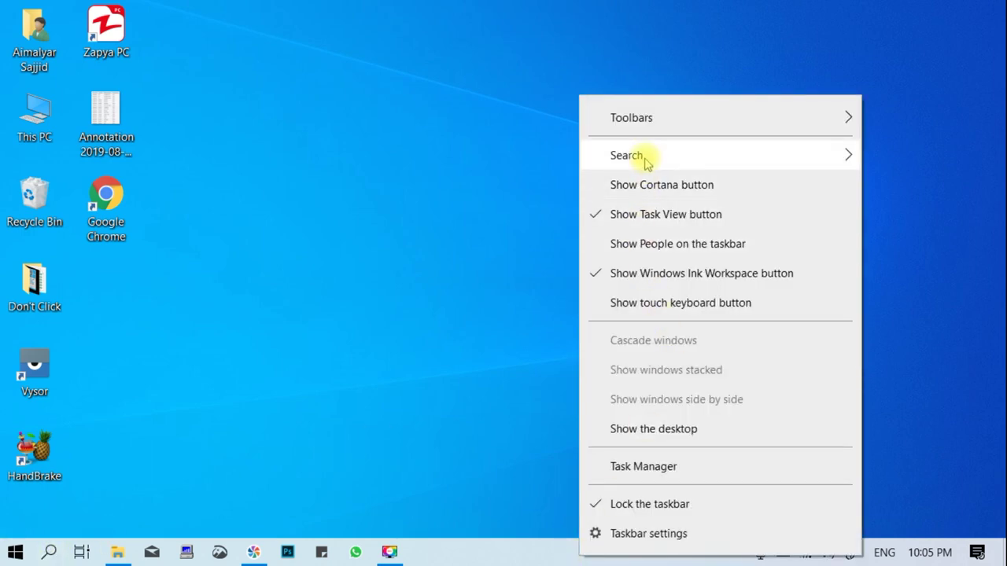
pyautogui.moveTo(645, 157)
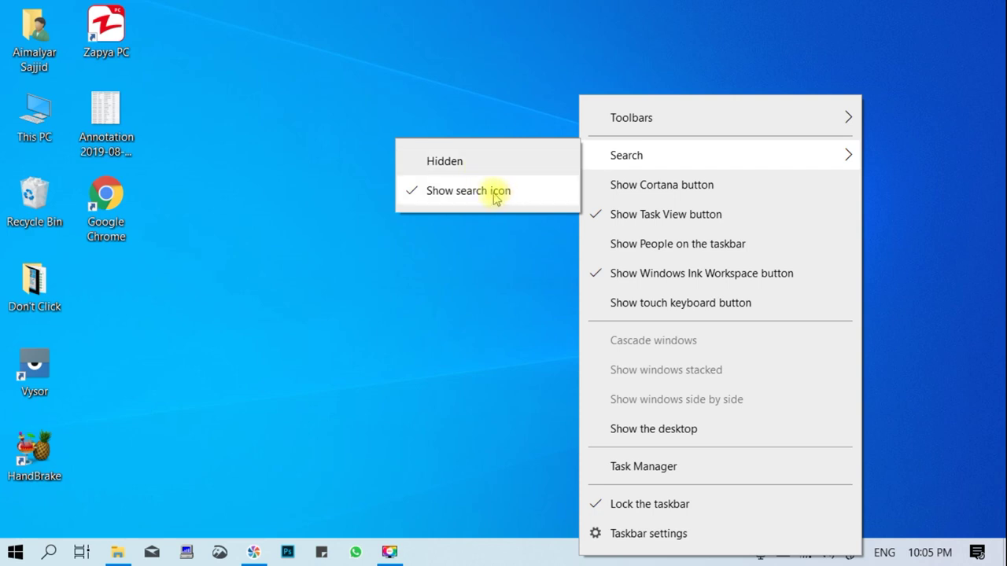
pyautogui.click(440, 160)
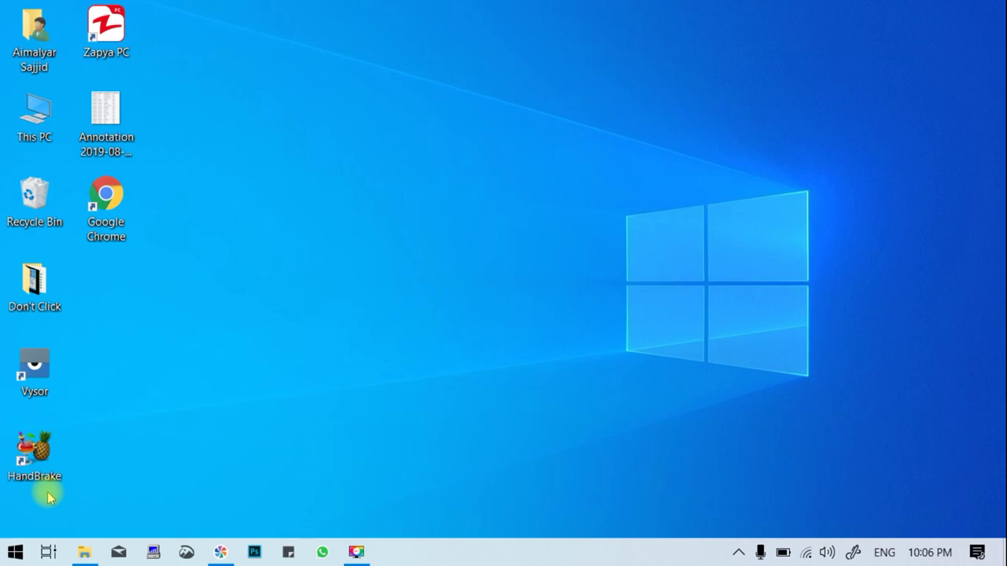
pyautogui.click(15, 552)
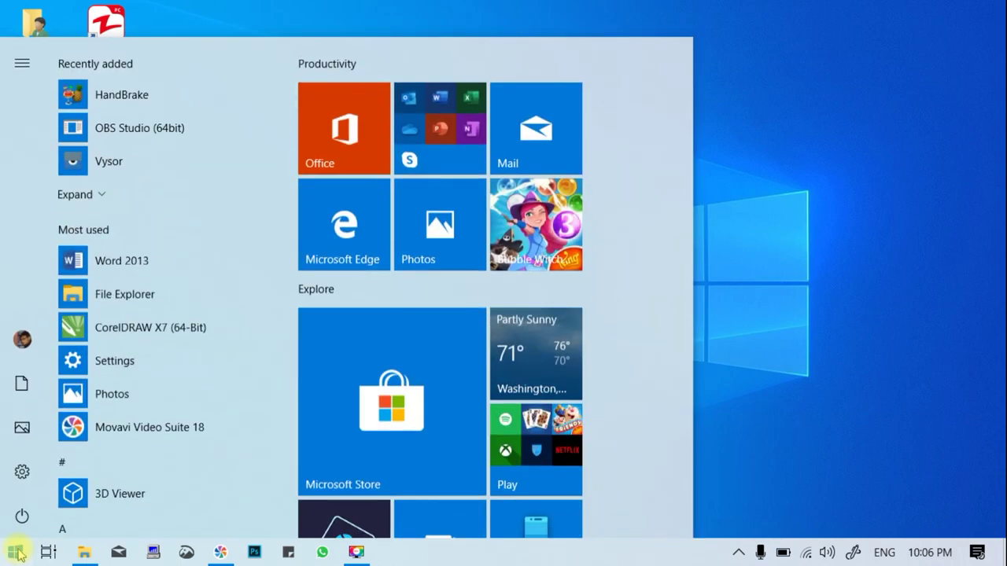
pyautogui.write('cont')
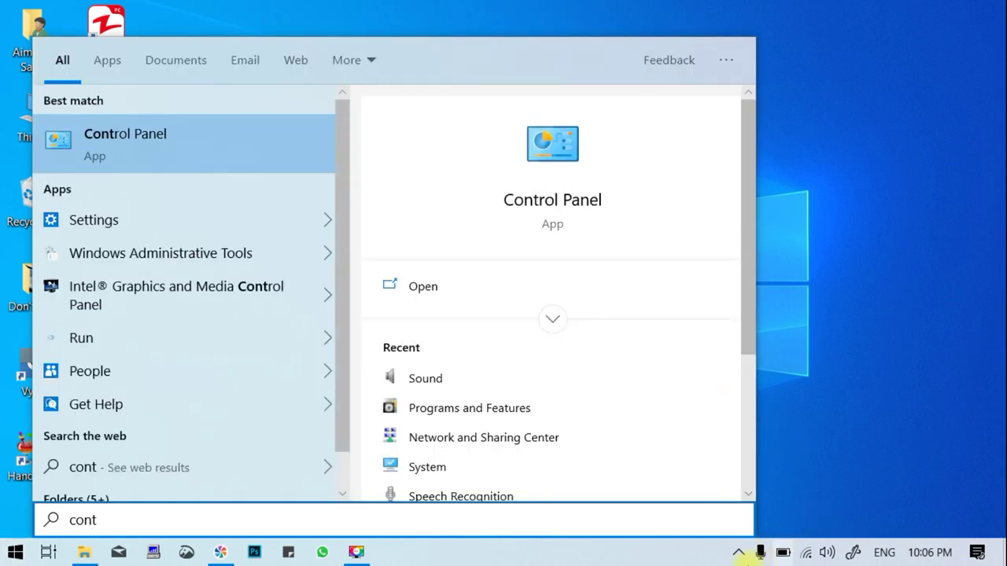
# Step: Close the search results and set the taskbar search back to Show search icon
pyautogui.rightClick(691, 558)
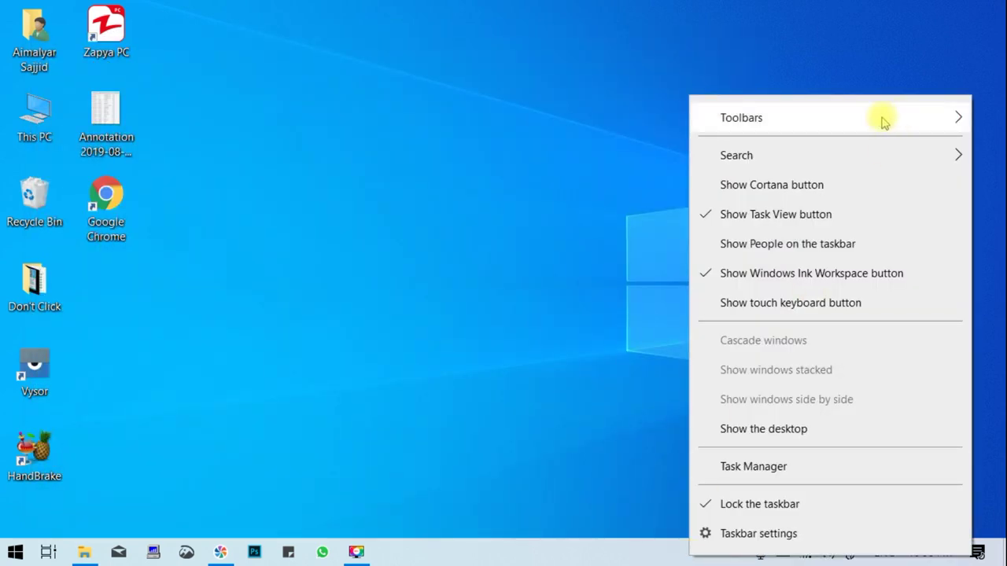
pyautogui.moveTo(847, 163)
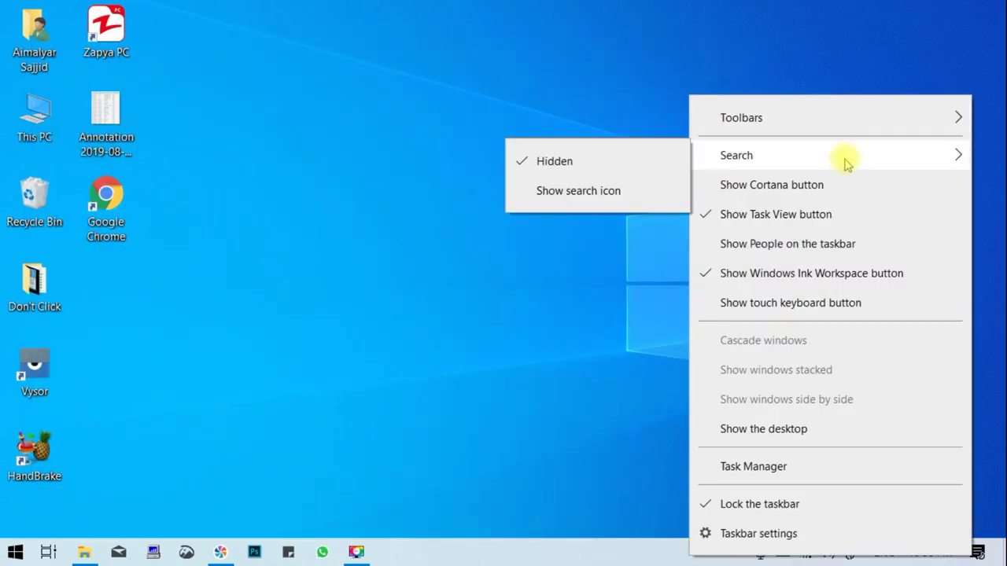
pyautogui.click(582, 191)
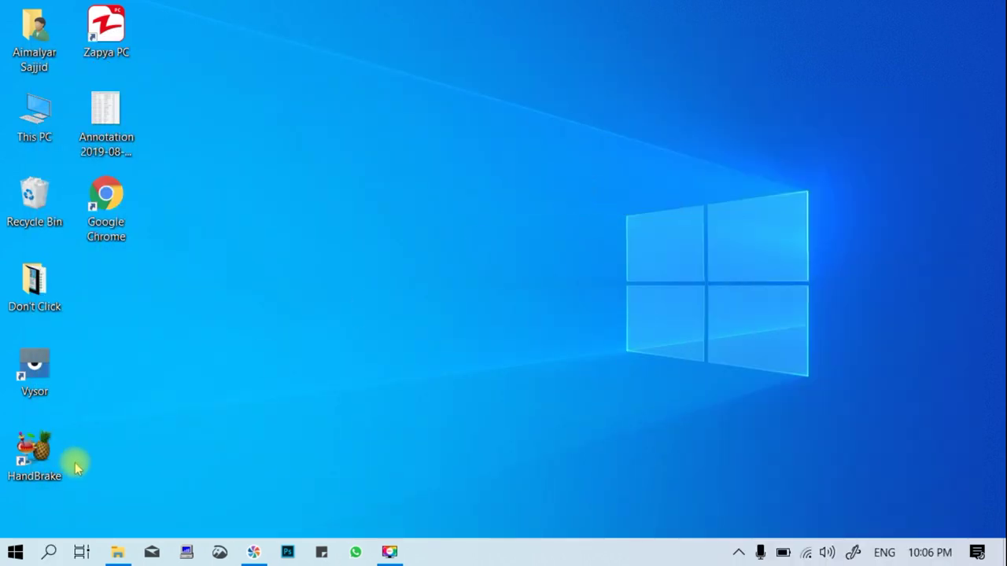
# Step: Show the Cortana button on the taskbar and hide it again
pyautogui.rightClick(617, 553)
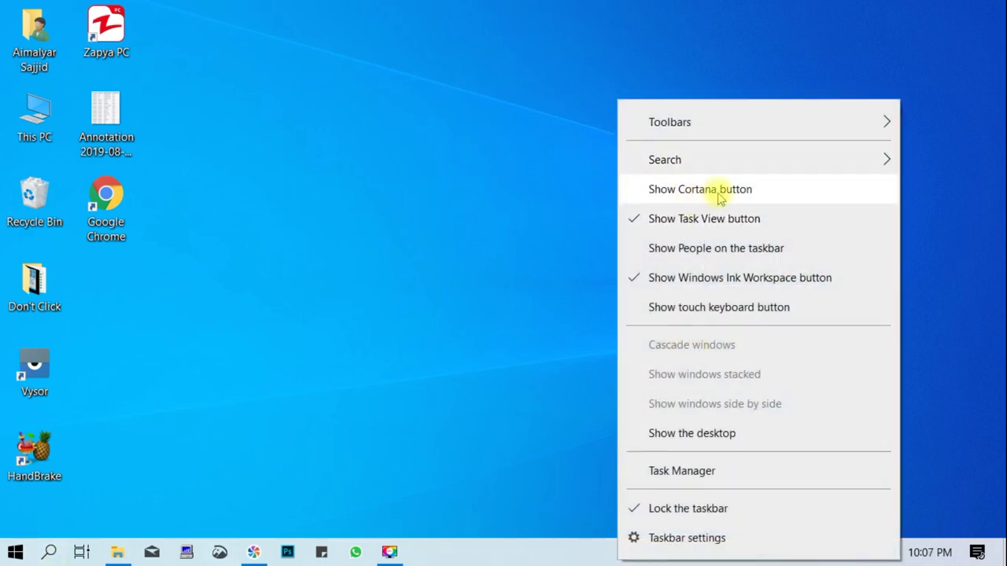
pyautogui.click(381, 319)
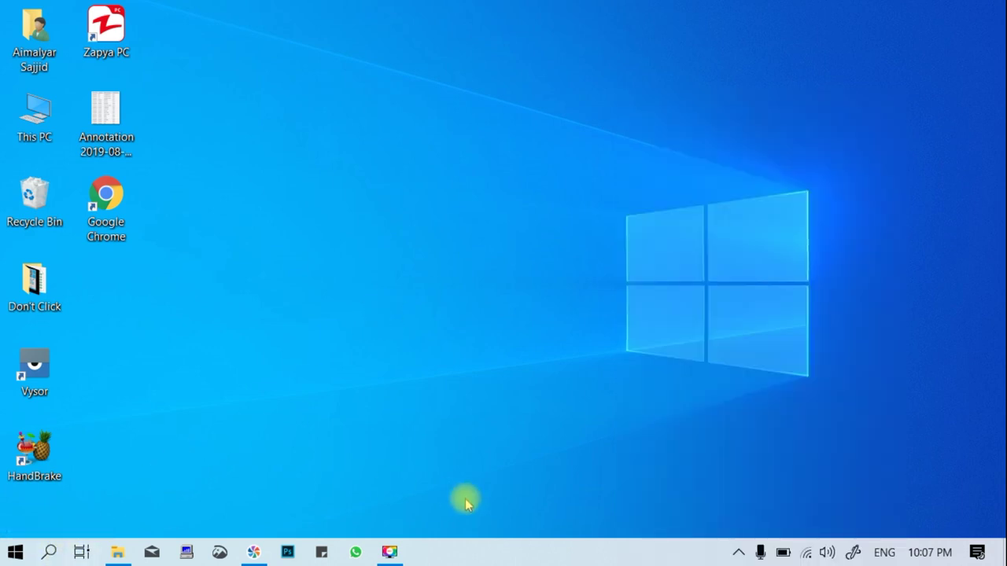
pyautogui.rightClick(630, 551)
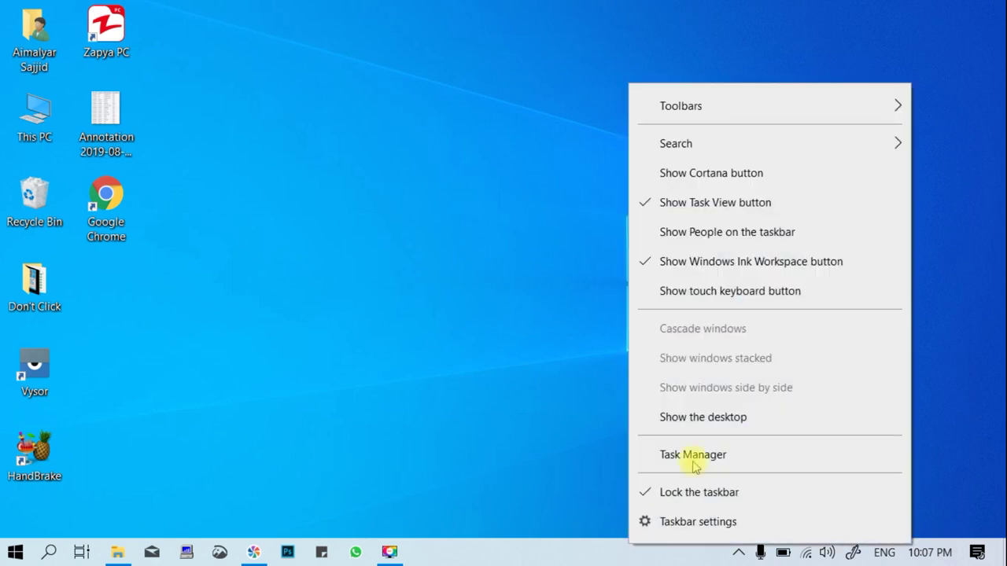
pyautogui.click(696, 175)
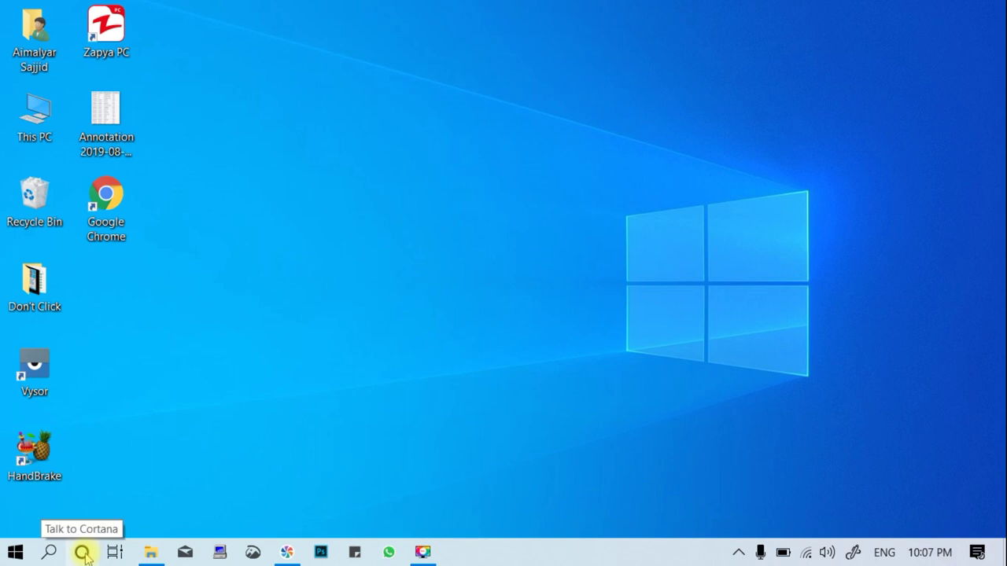
pyautogui.rightClick(642, 553)
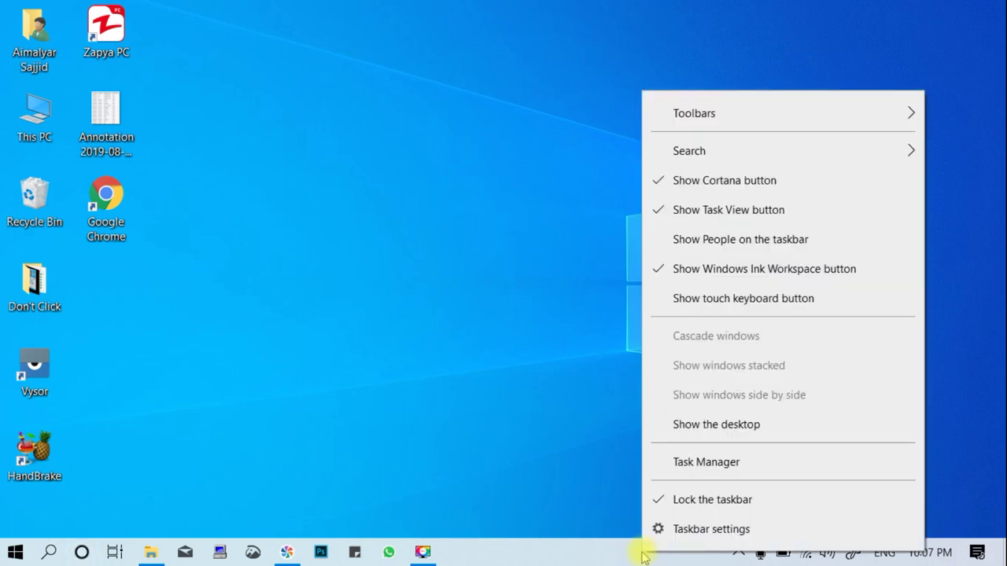
pyautogui.click(665, 182)
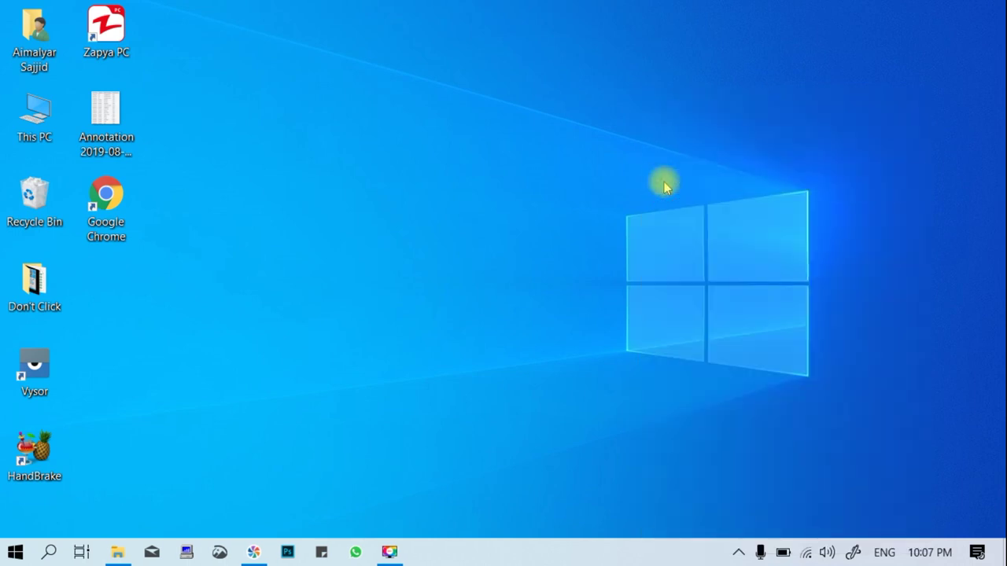
# Step: Hide the Task View button on the taskbar and show it again
pyautogui.rightClick(691, 557)
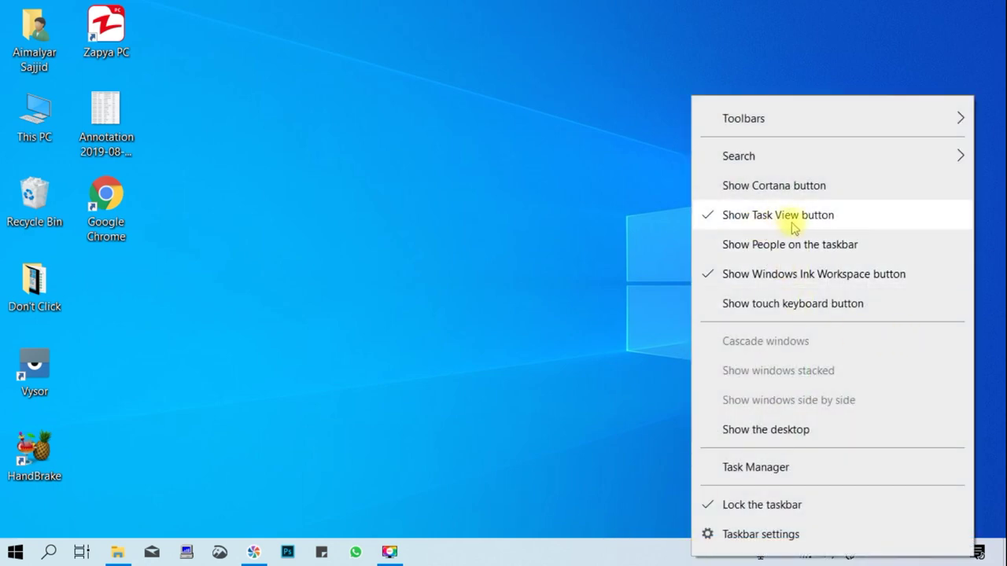
pyautogui.click(393, 343)
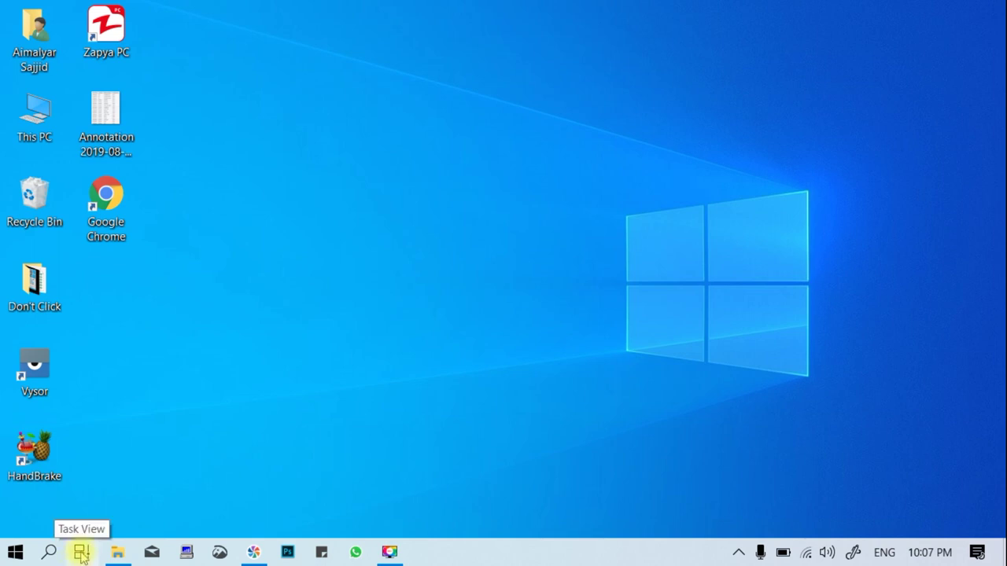
pyautogui.rightClick(571, 559)
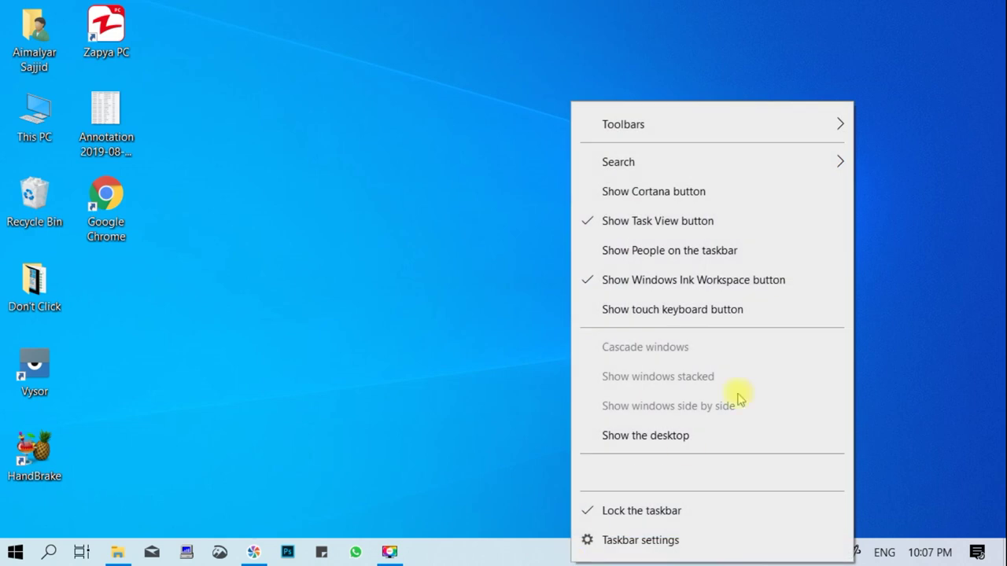
pyautogui.click(602, 225)
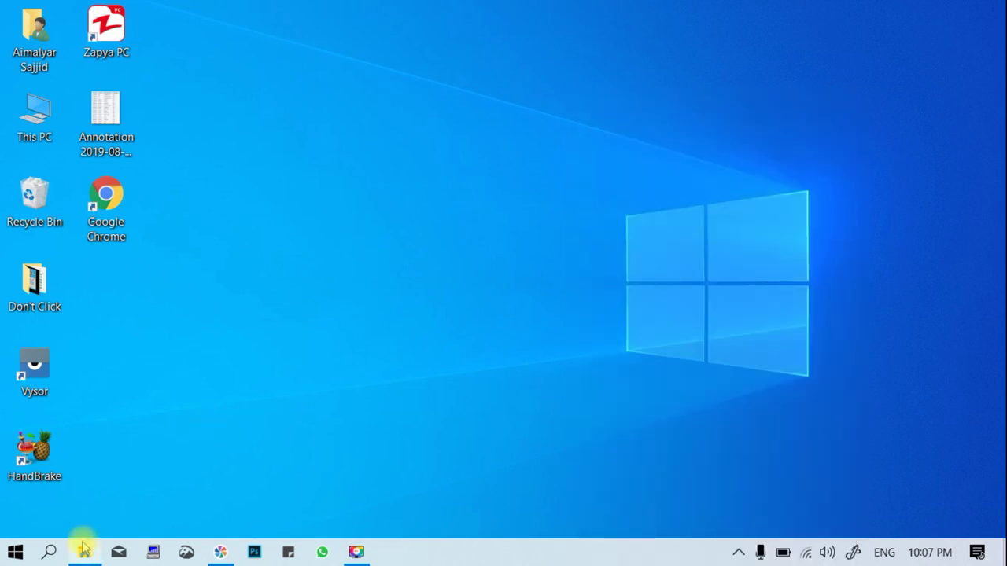
pyautogui.rightClick(583, 554)
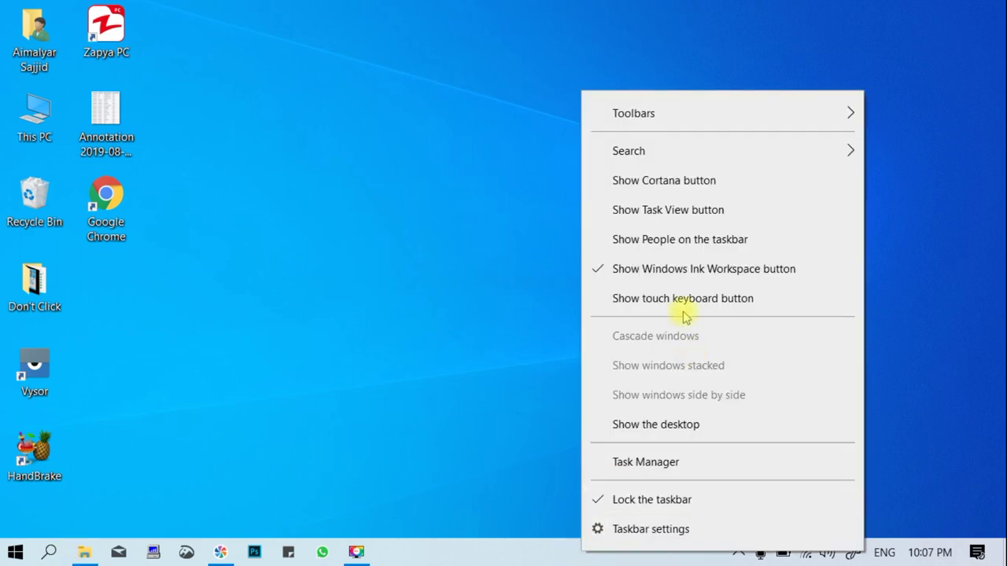
pyautogui.click(613, 210)
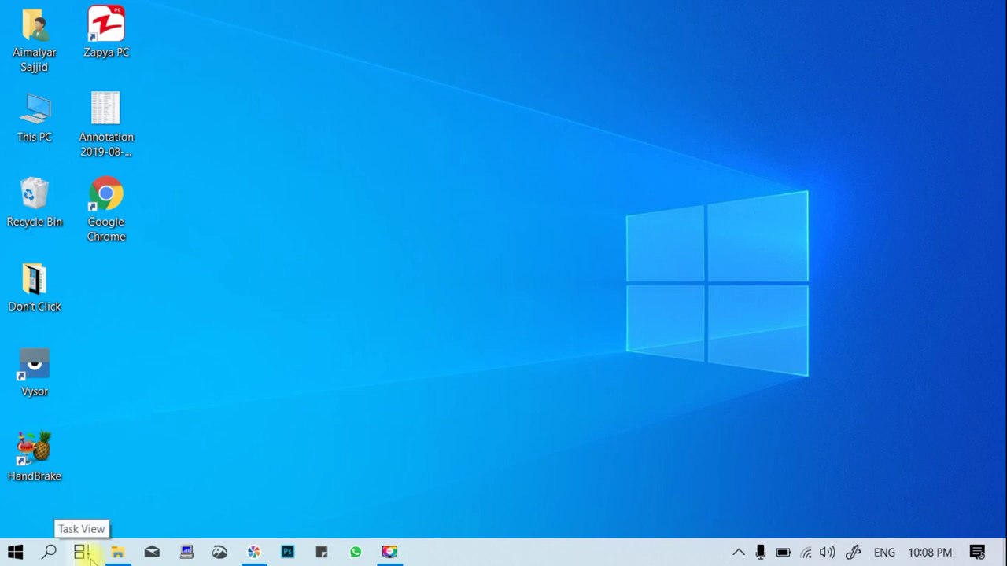
# Step: Show People on the taskbar, open its panel, and remove People from the taskbar again
pyautogui.rightClick(506, 548)
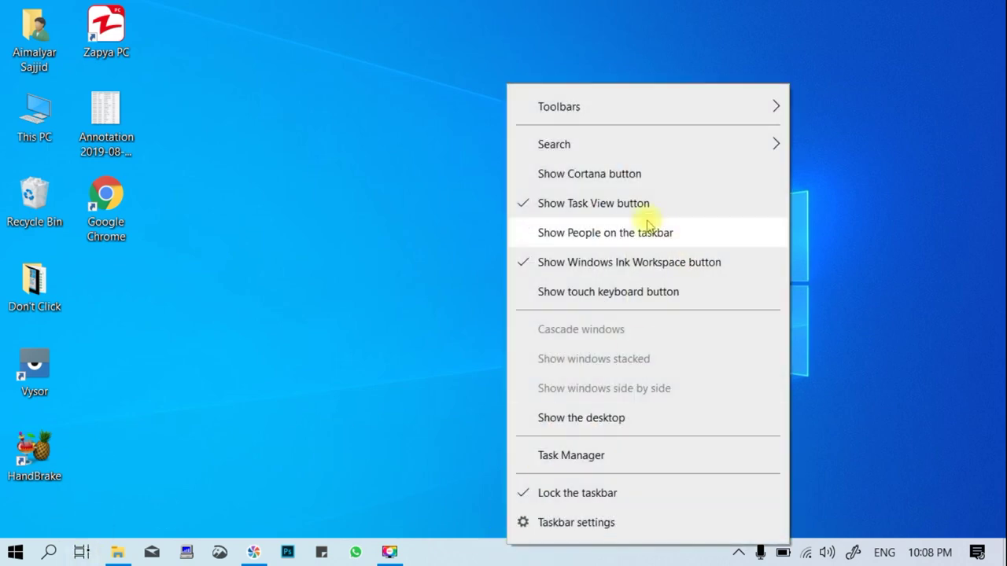
pyautogui.click(584, 236)
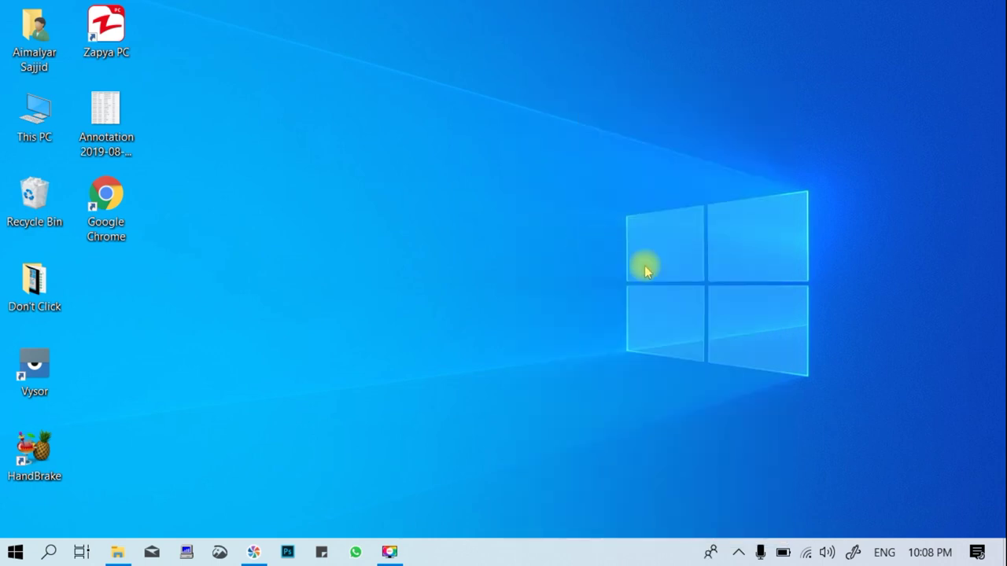
pyautogui.click(710, 553)
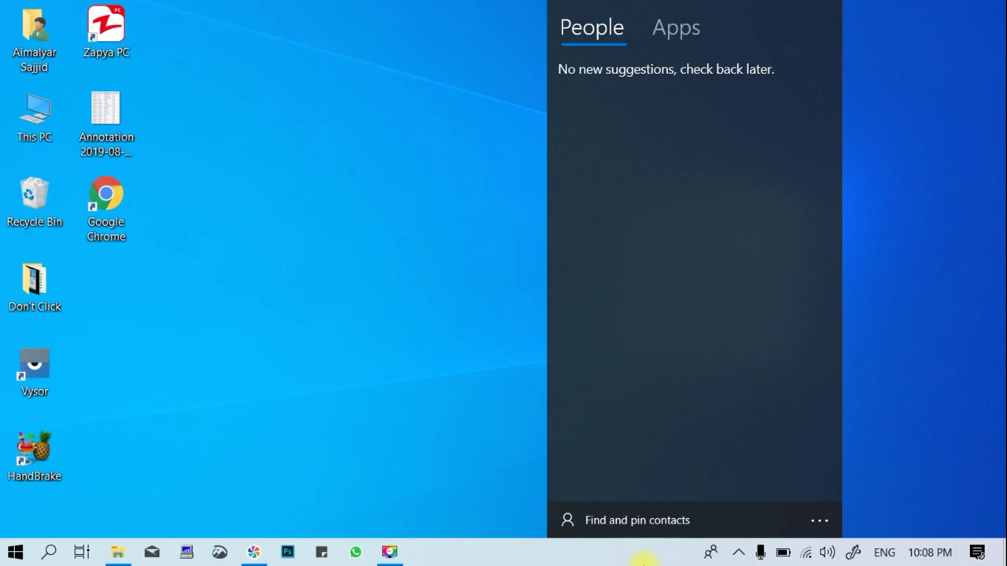
pyautogui.rightClick(644, 560)
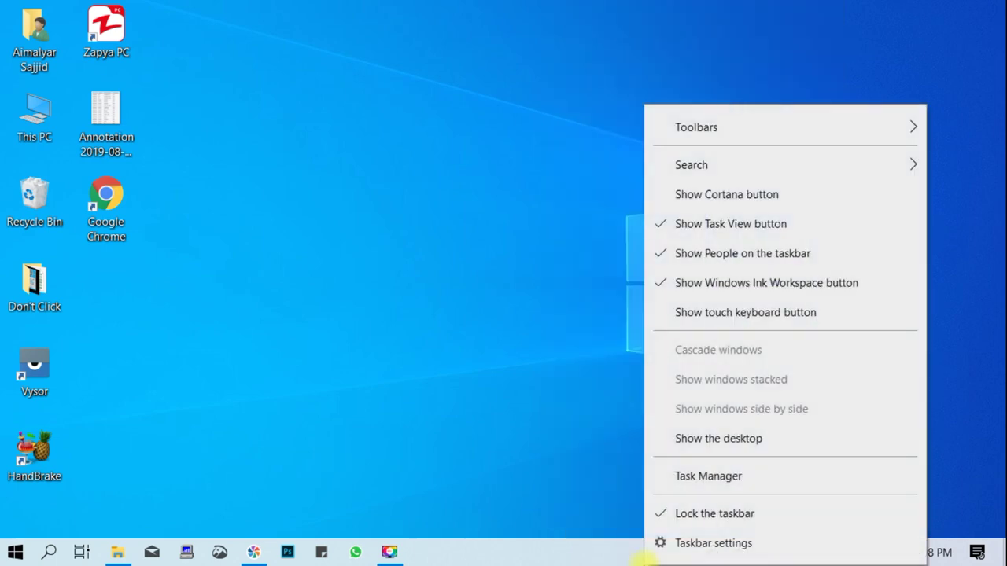
pyautogui.click(663, 253)
# Step: Hide the Windows Ink Workspace button on the taskbar and show it again
pyautogui.rightClick(579, 547)
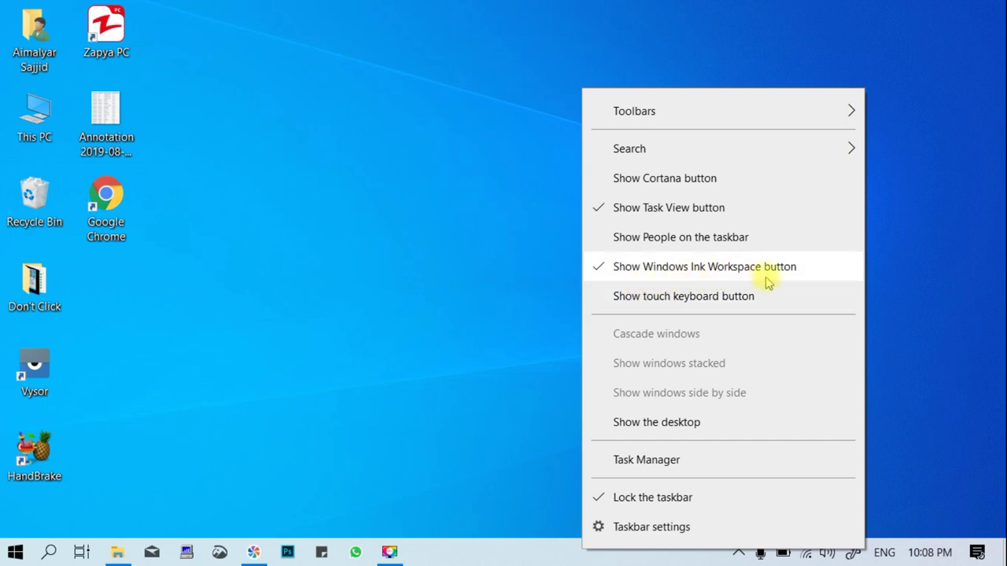
pyautogui.click(910, 409)
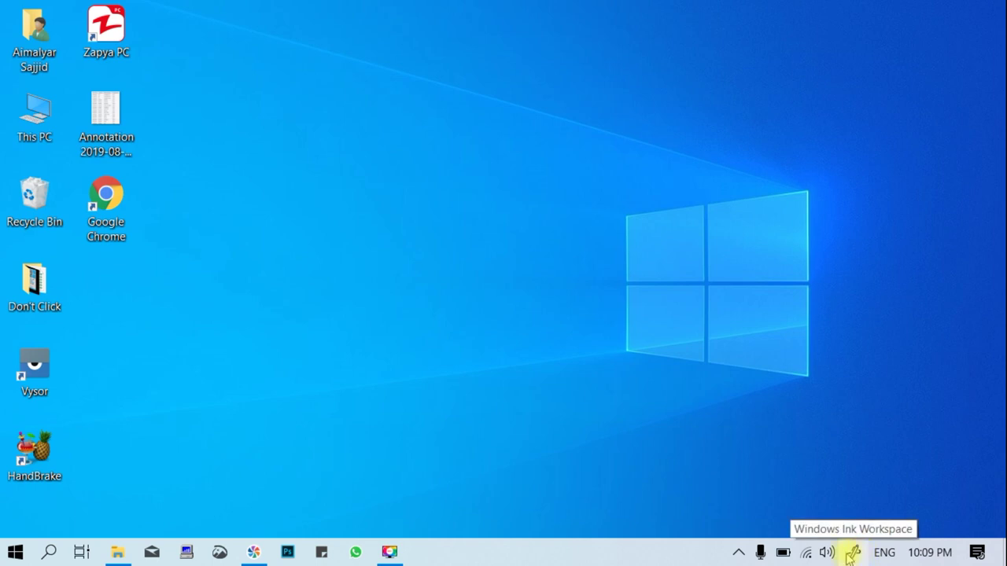
pyautogui.rightClick(673, 560)
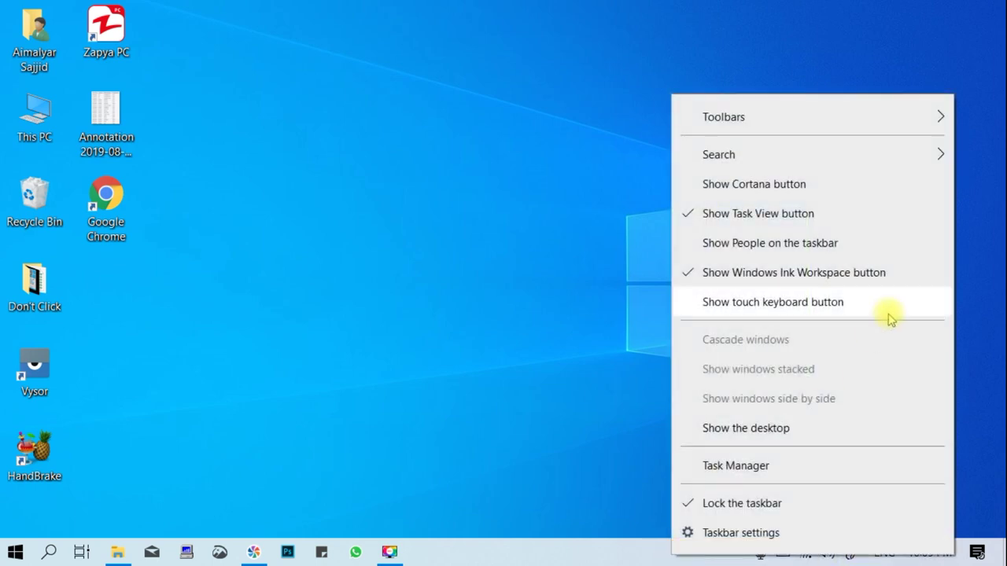
pyautogui.click(700, 273)
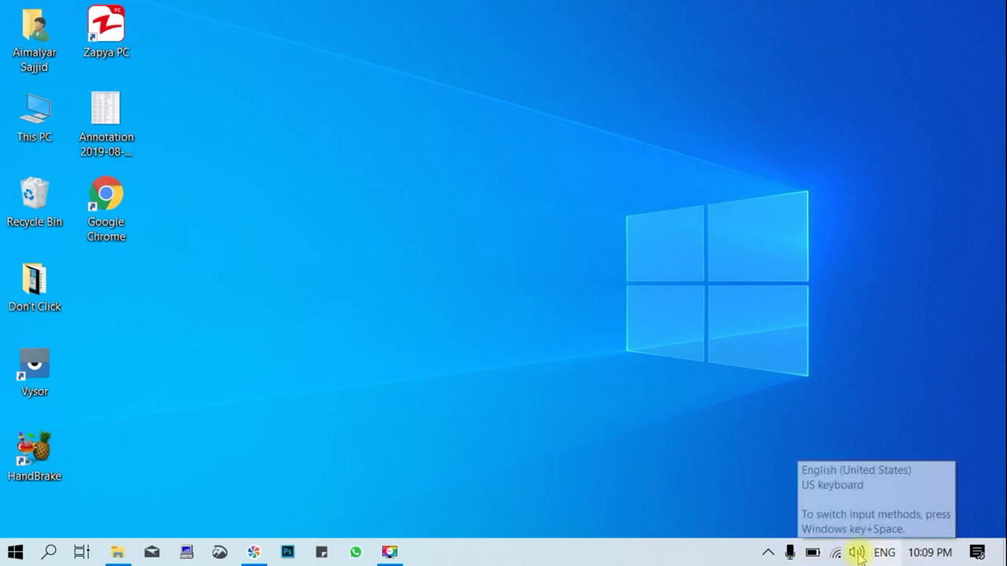
pyautogui.rightClick(708, 557)
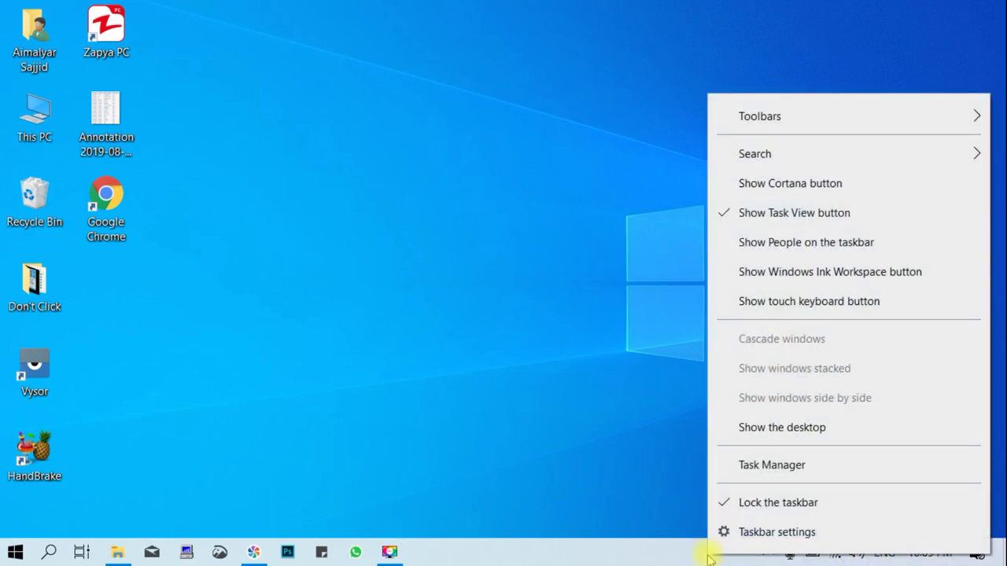
pyautogui.click(745, 278)
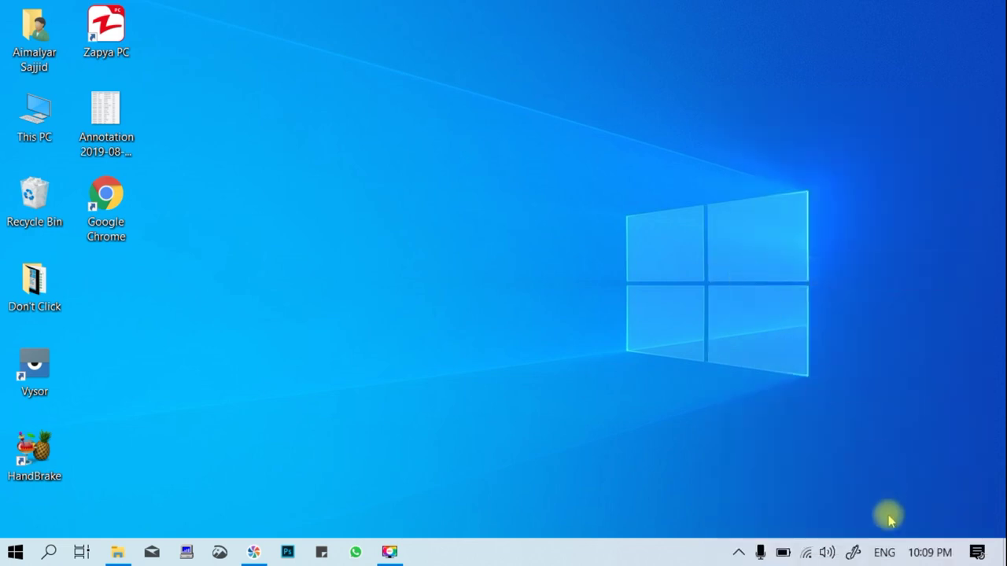
# Step: Show the touch keyboard button on the taskbar, open and close the touch keyboard, and hide the button again
pyautogui.rightClick(512, 555)
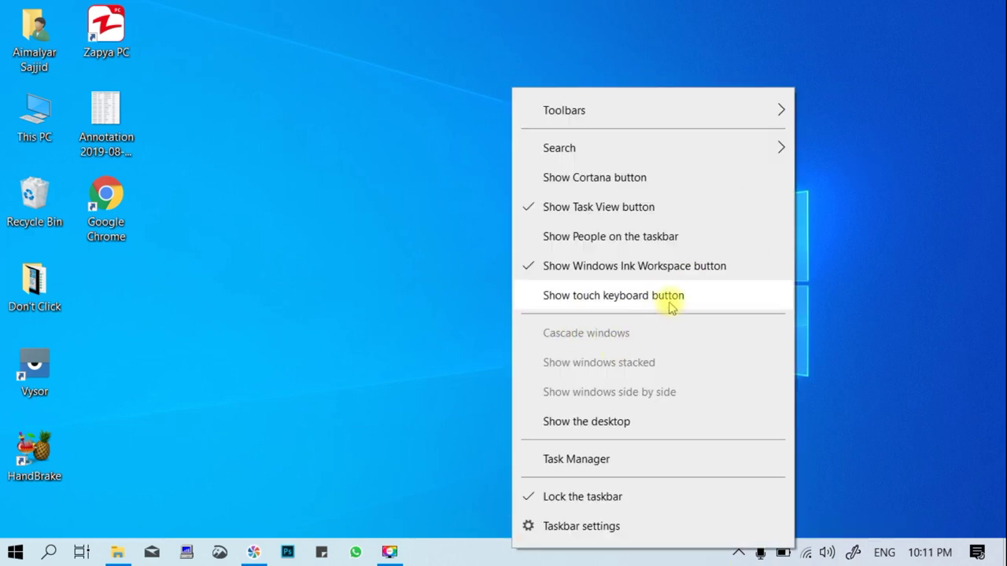
pyautogui.click(547, 297)
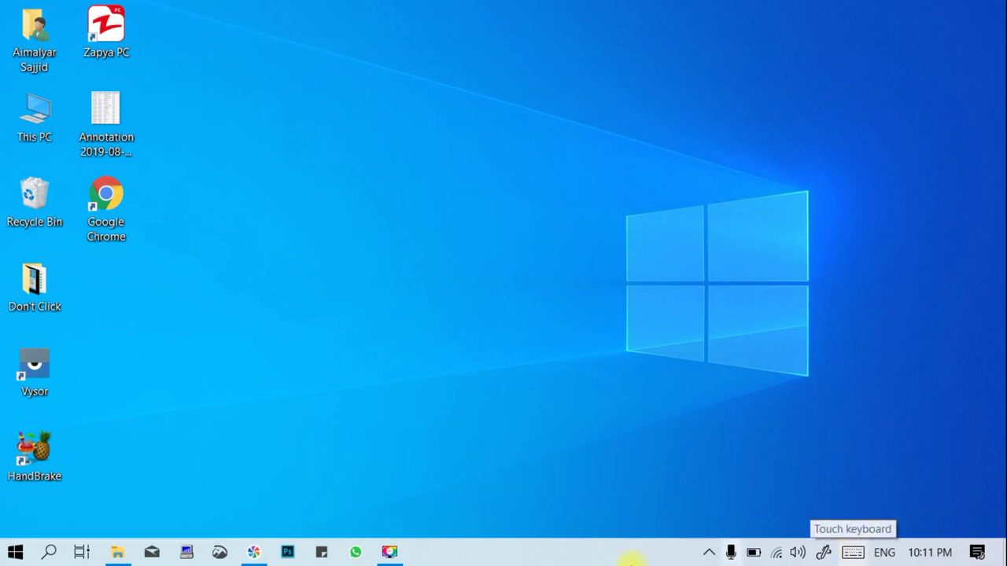
pyautogui.rightClick(562, 551)
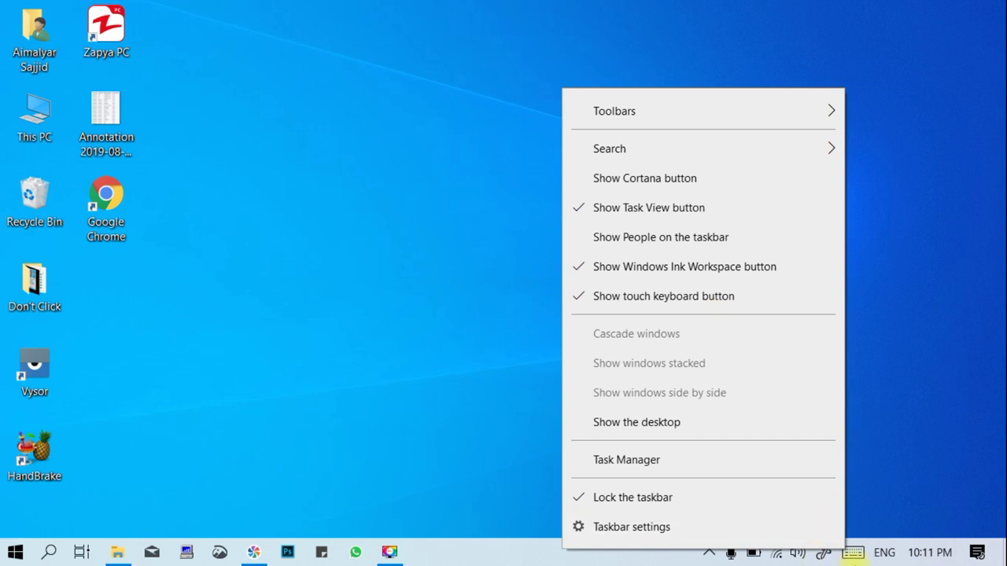
pyautogui.click(860, 557)
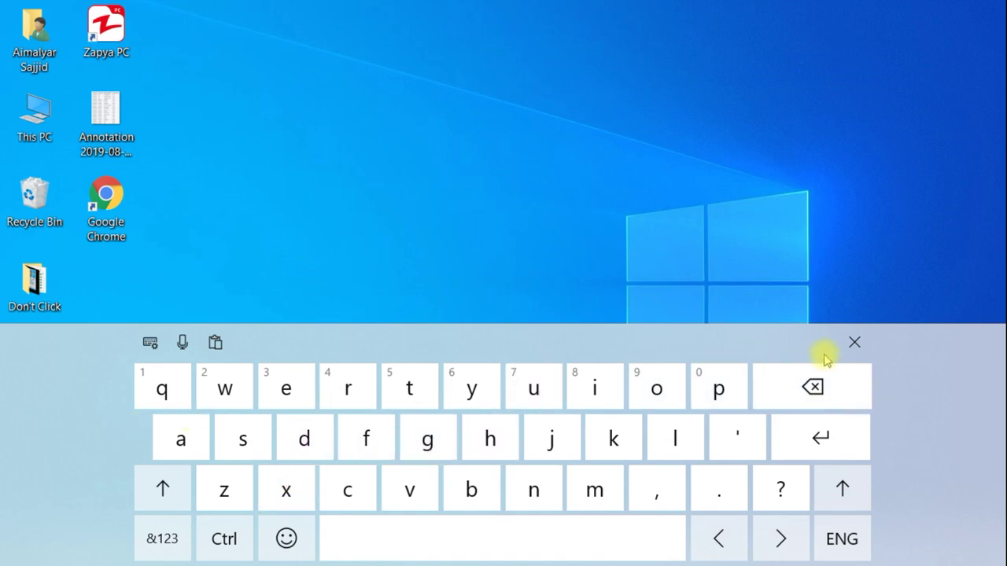
pyautogui.click(854, 342)
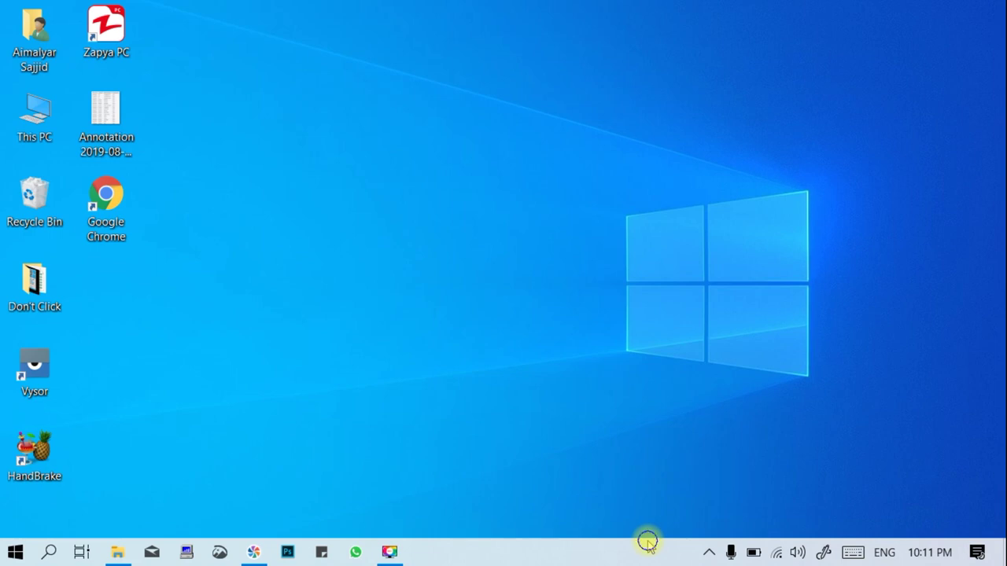
pyautogui.rightClick(648, 542)
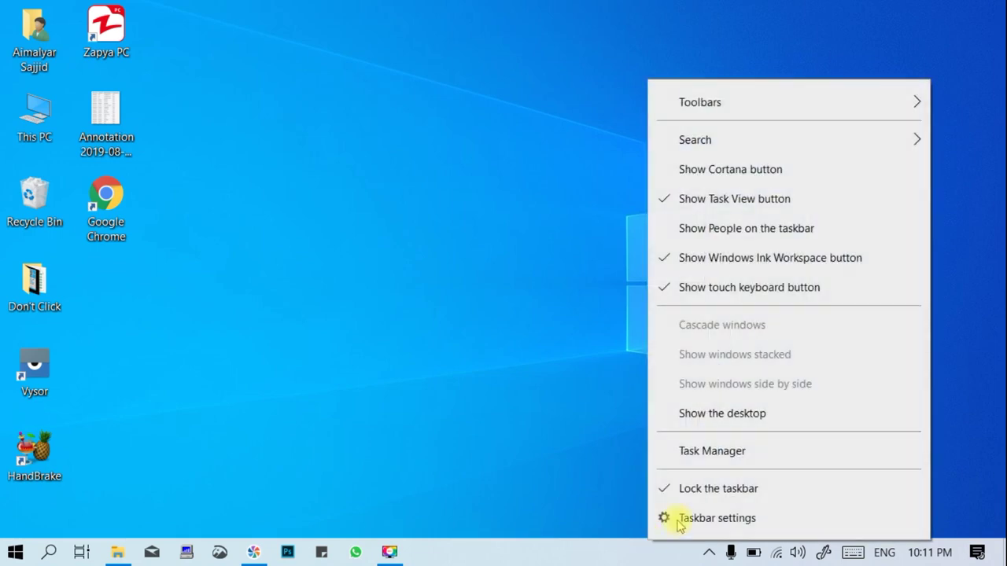
pyautogui.click(732, 288)
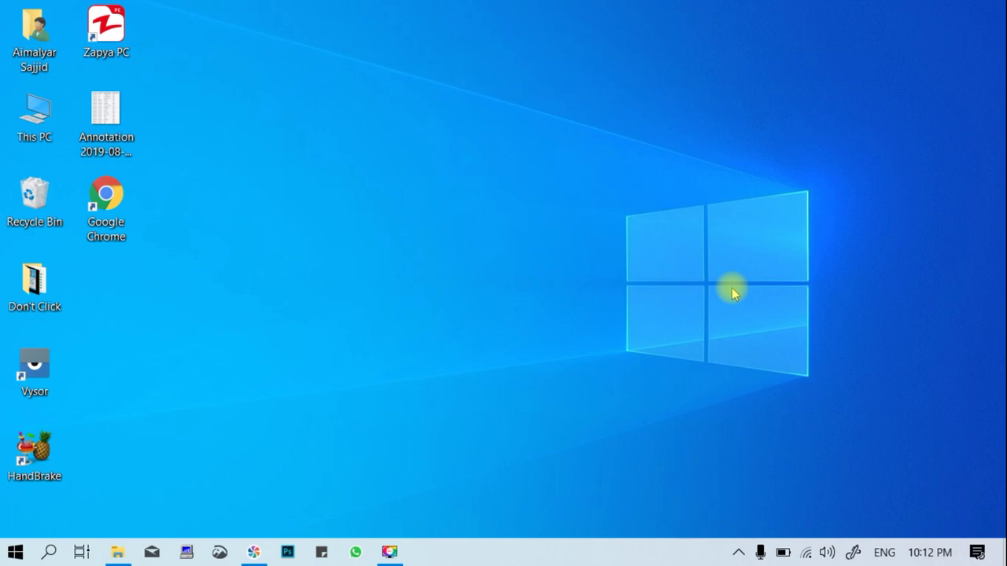
# Step: Switch to Word and create blank documents up to Document8, each in its own window
pyautogui.rightClick(583, 547)
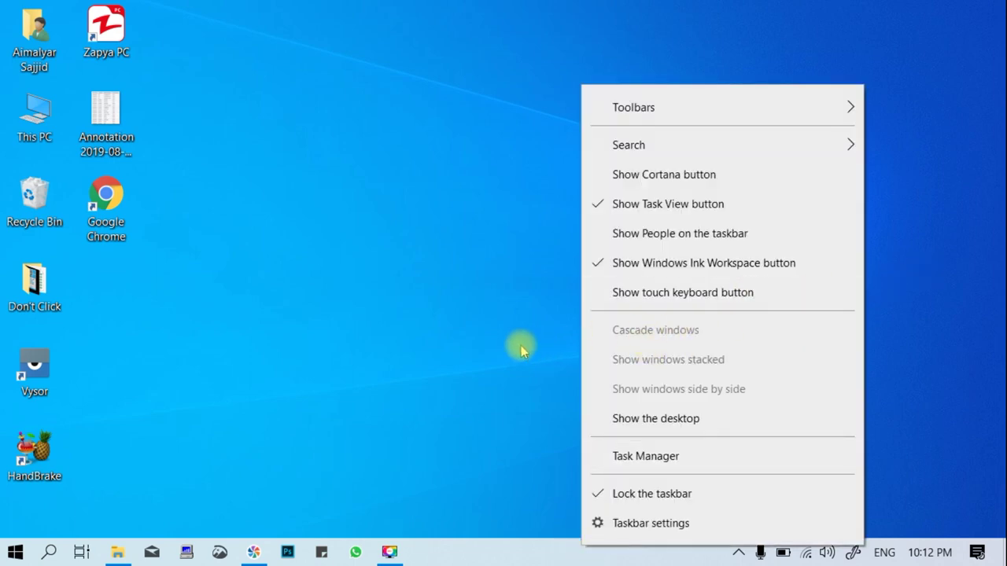
pyautogui.click(15, 552)
pyautogui.click(114, 258)
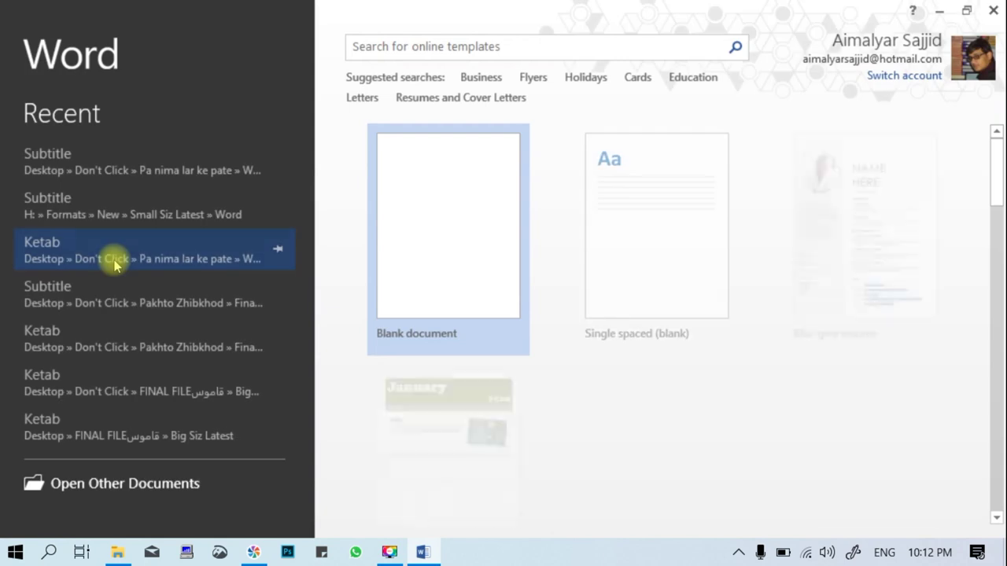
pyautogui.press('Escape')
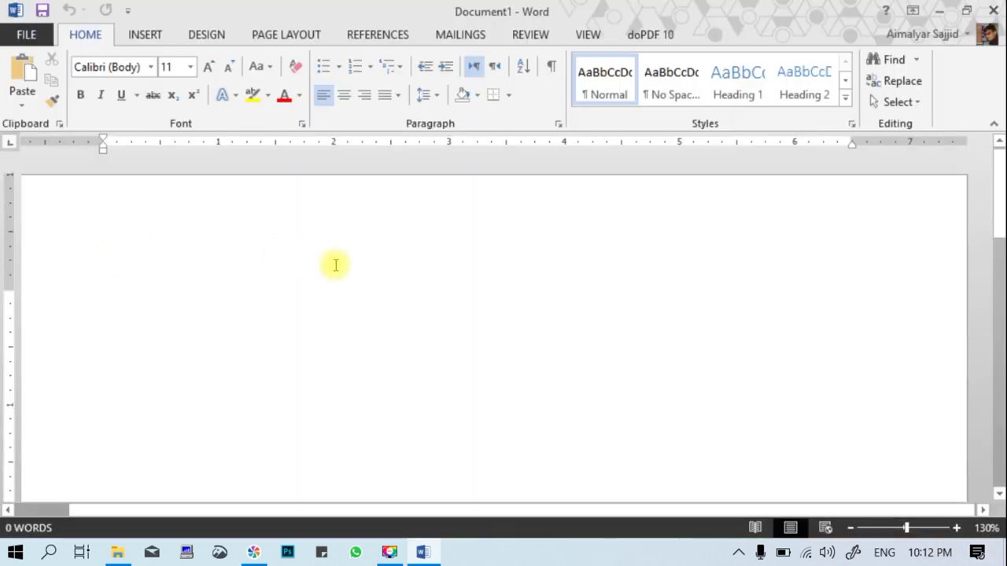
pyautogui.hotkey('ctrl', 'n')
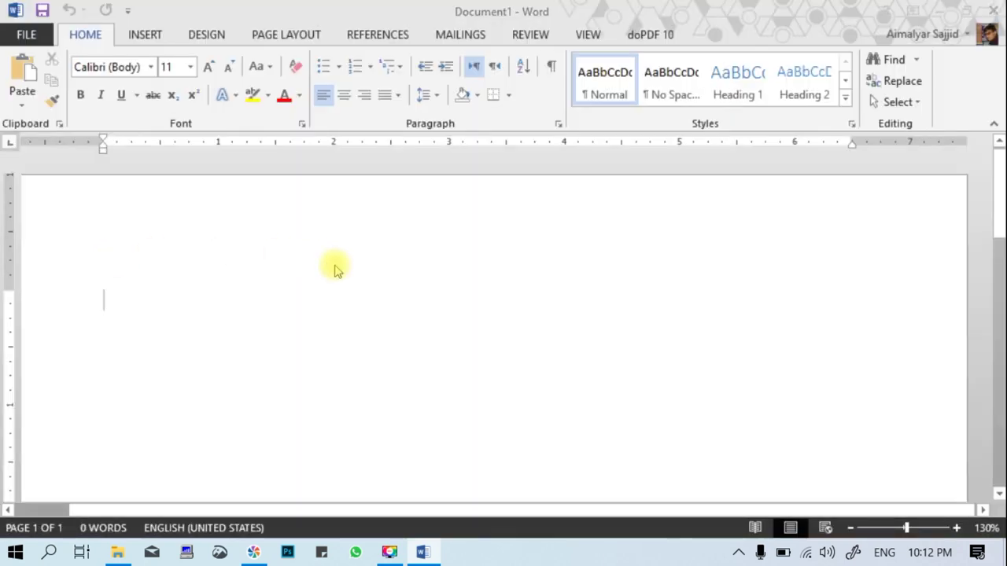
pyautogui.hotkey('ctrl', 'n')
pyautogui.hotkey('ctrl', 'n')
pyautogui.hotkey('ctrl', 'n')
pyautogui.hotkey('ctrl', 'n')
pyautogui.hotkey('ctrl', 'n')
pyautogui.hotkey('ctrl', 'n')
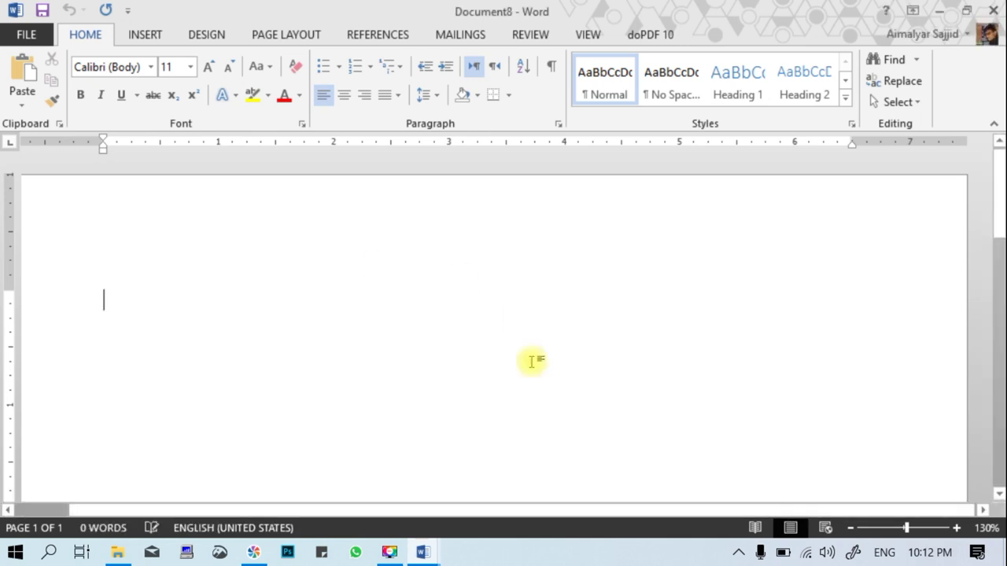
# Step: Arrange all open Word windows in a cascade using the taskbar's window options
pyautogui.moveTo(424, 555)
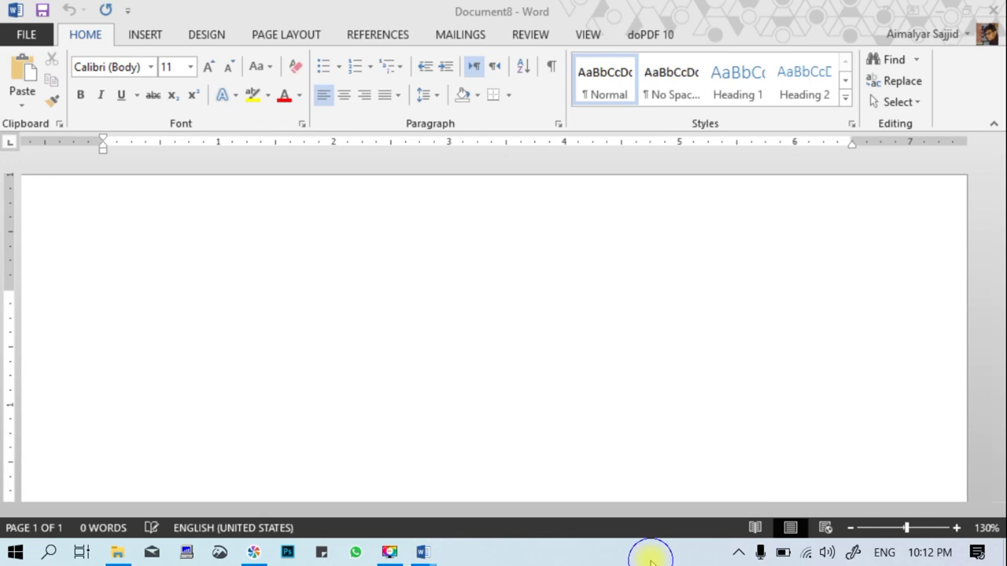
pyautogui.rightClick(651, 557)
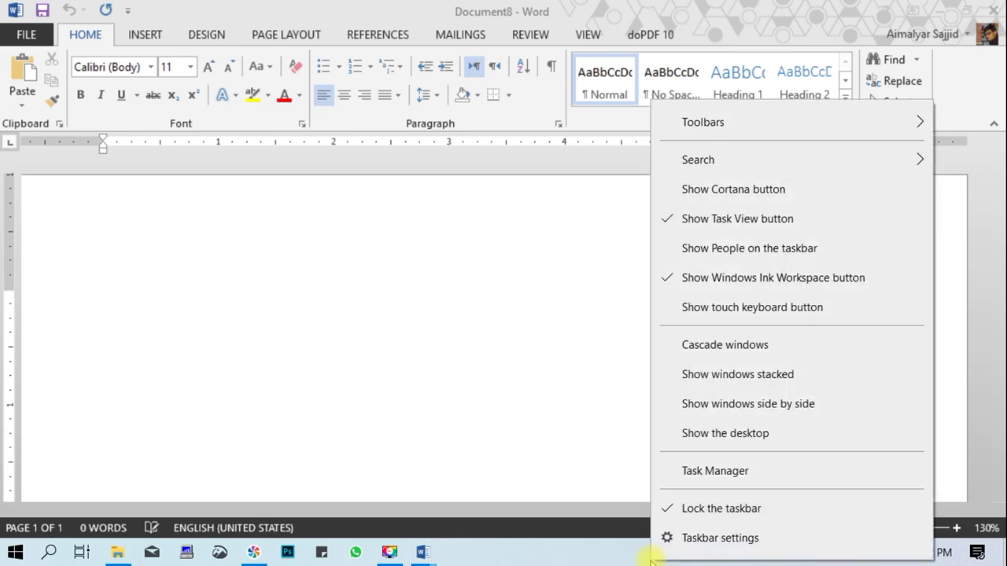
pyautogui.click(743, 351)
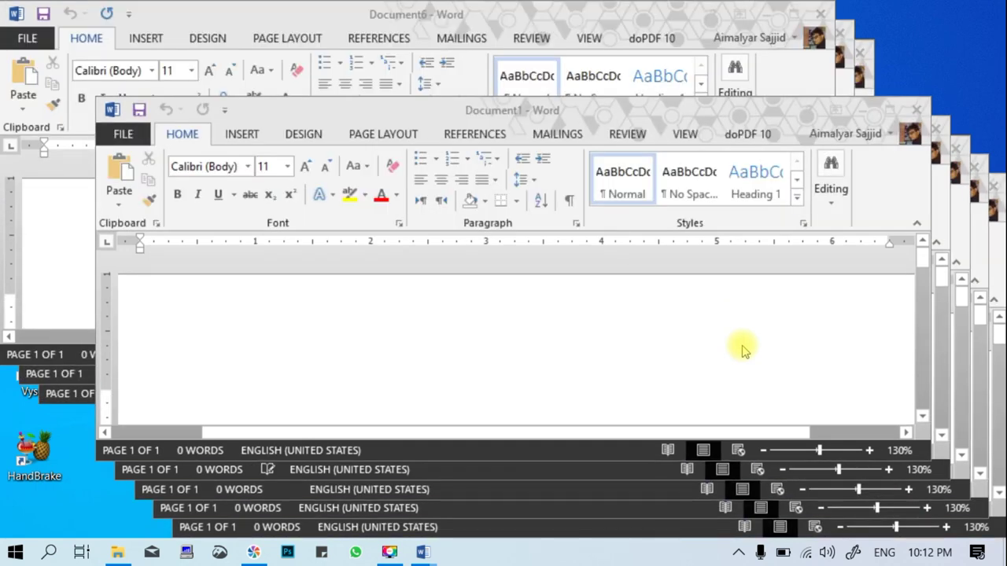
# Step: Arrange the open Word windows stacked and after that side by side
pyautogui.rightClick(645, 555)
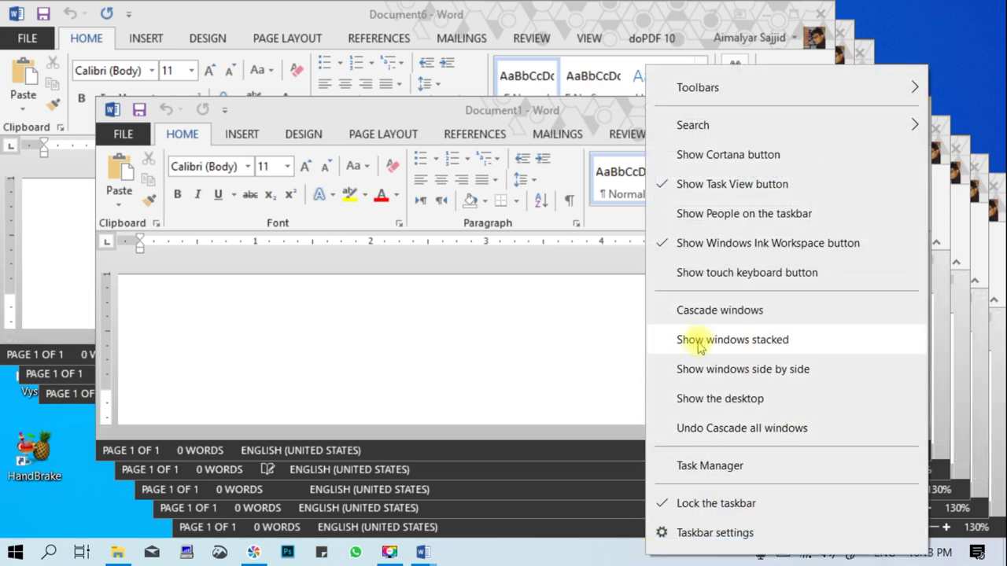
pyautogui.click(751, 343)
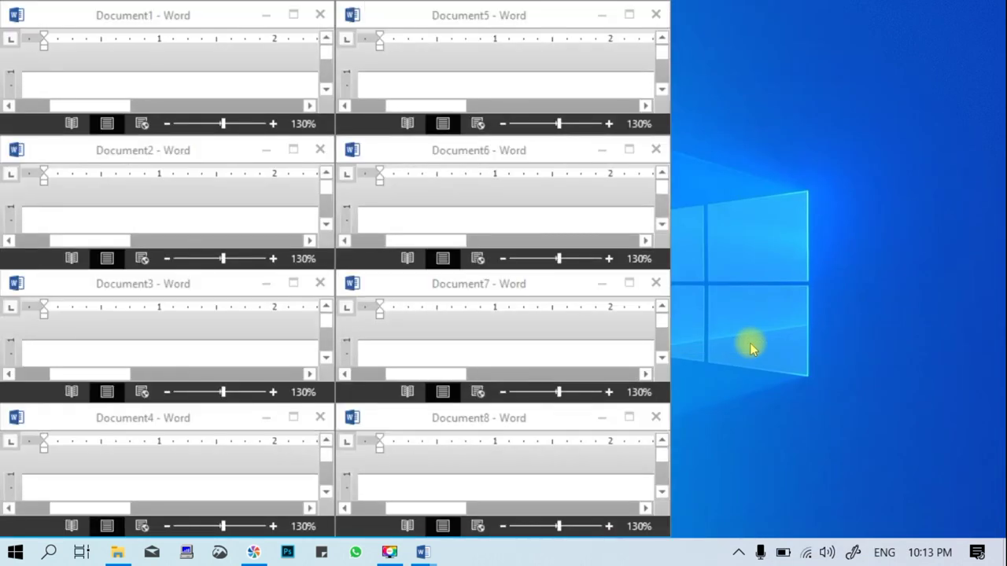
pyautogui.rightClick(703, 556)
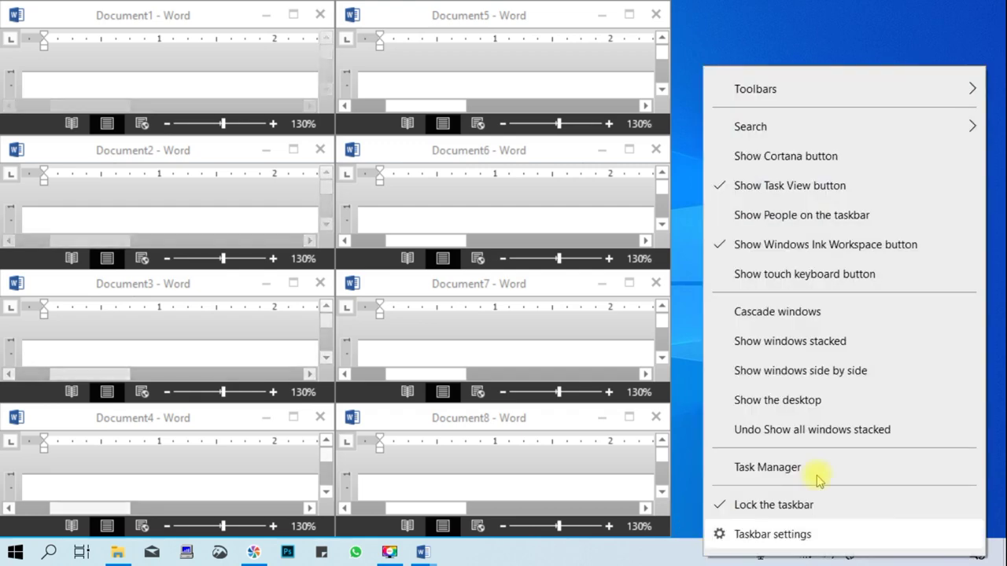
pyautogui.click(796, 384)
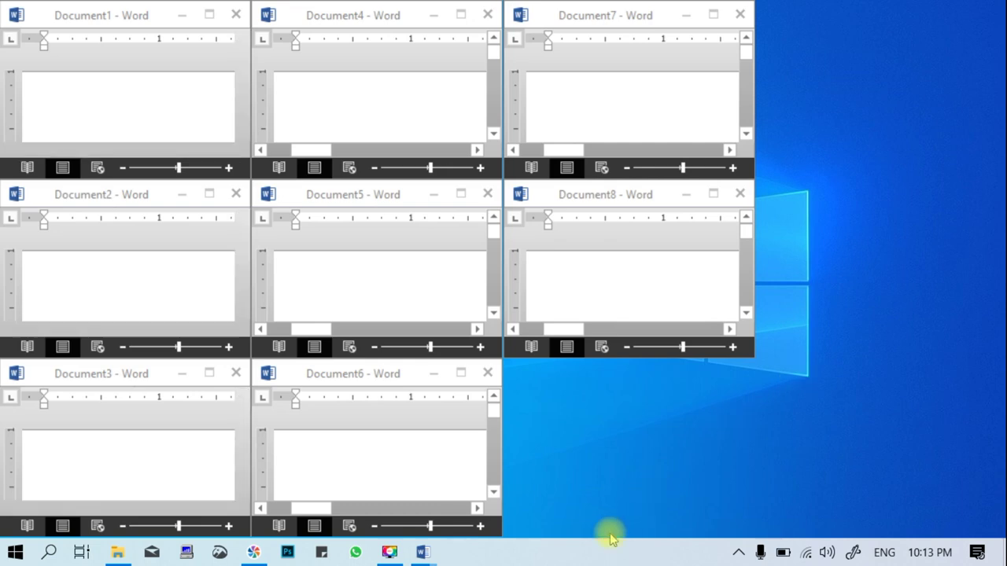
# Step: Maximize the Document7 and Document4 windows and minimize everything with the taskbar's Show the desktop option
pyautogui.rightClick(641, 556)
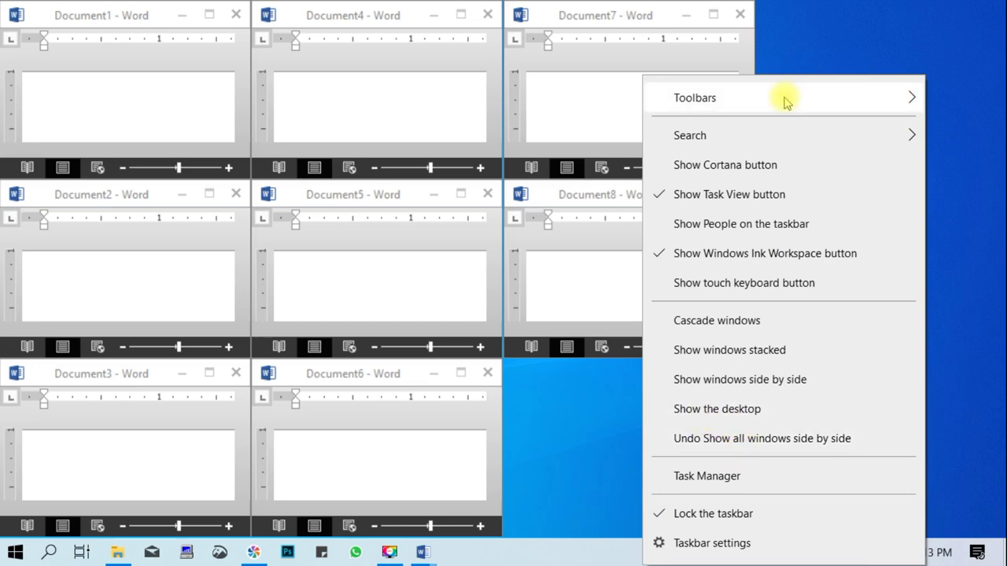
pyautogui.click(713, 14)
pyautogui.click(712, 13)
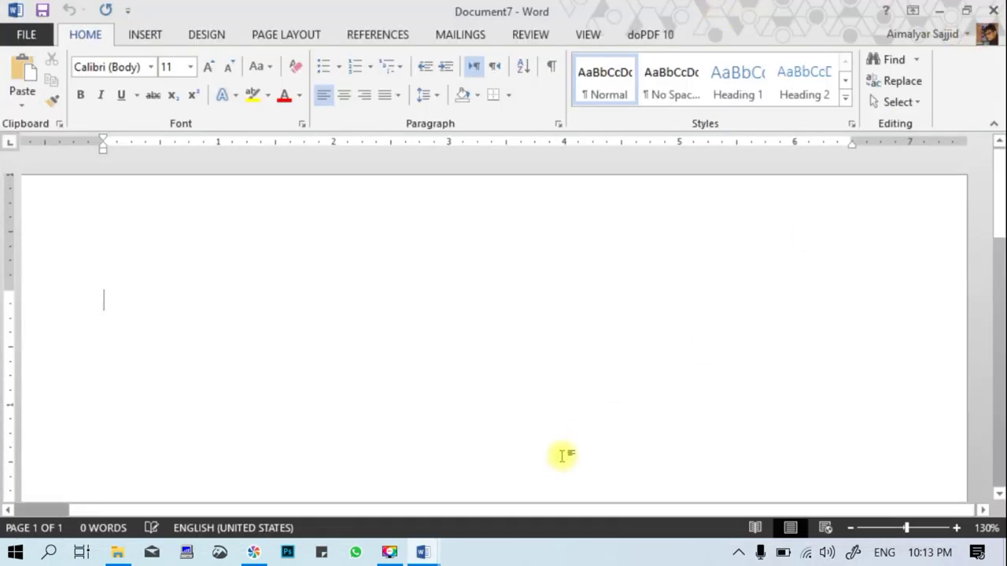
pyautogui.moveTo(425, 553)
pyautogui.click(429, 452)
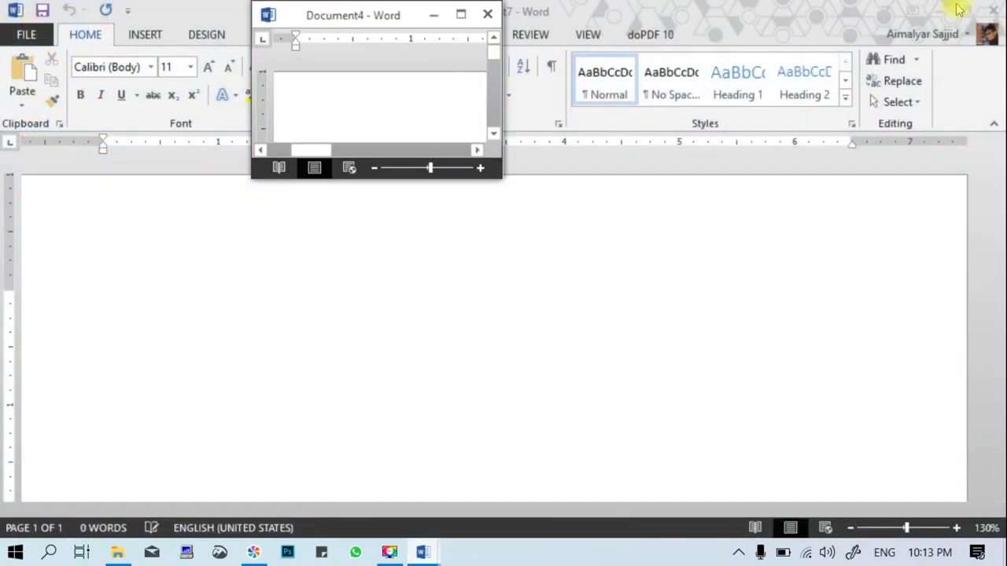
pyautogui.click(469, 15)
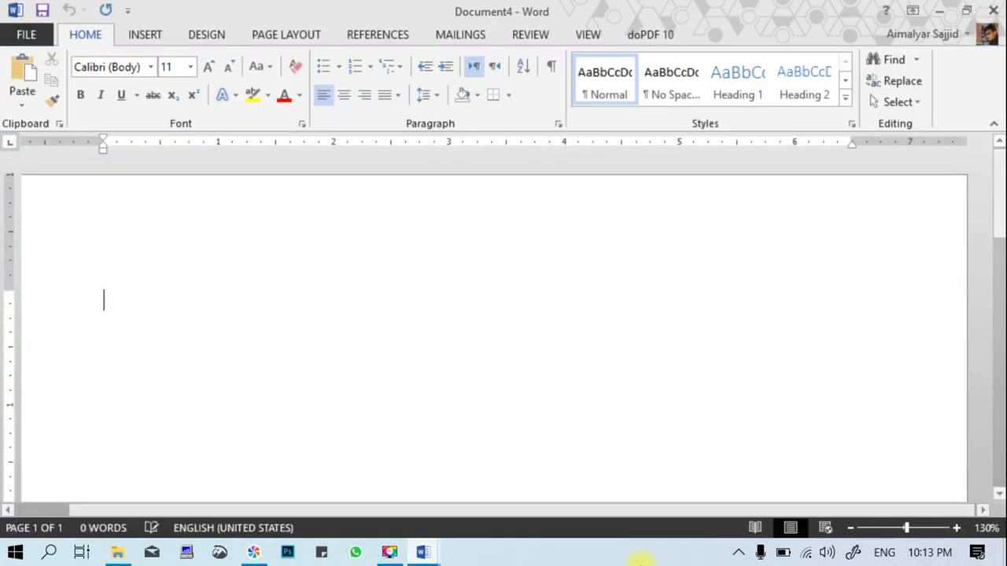
pyautogui.rightClick(638, 553)
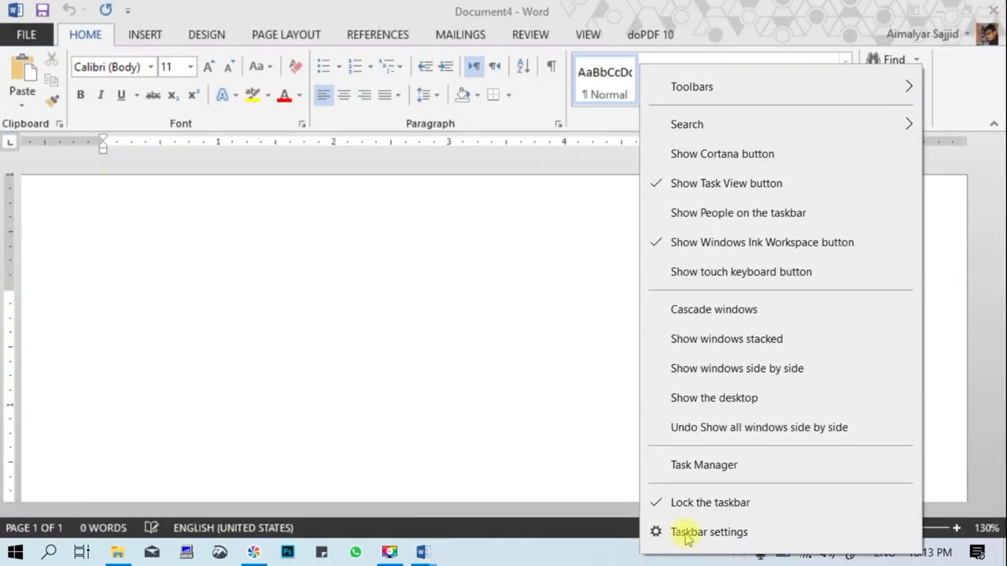
pyautogui.click(708, 400)
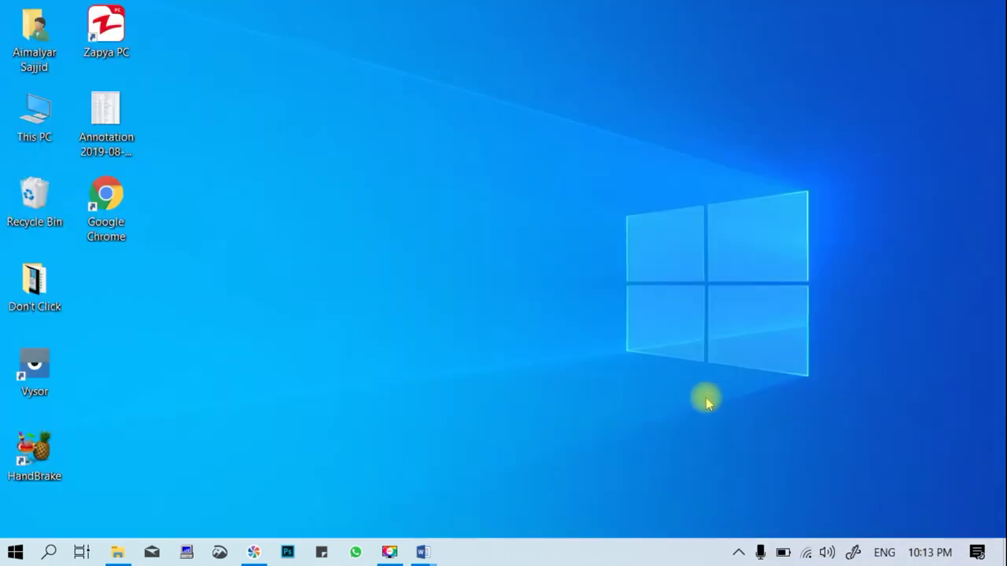
# Step: Bring all minimized windows back with the taskbar's Show open windows option
pyautogui.rightClick(641, 551)
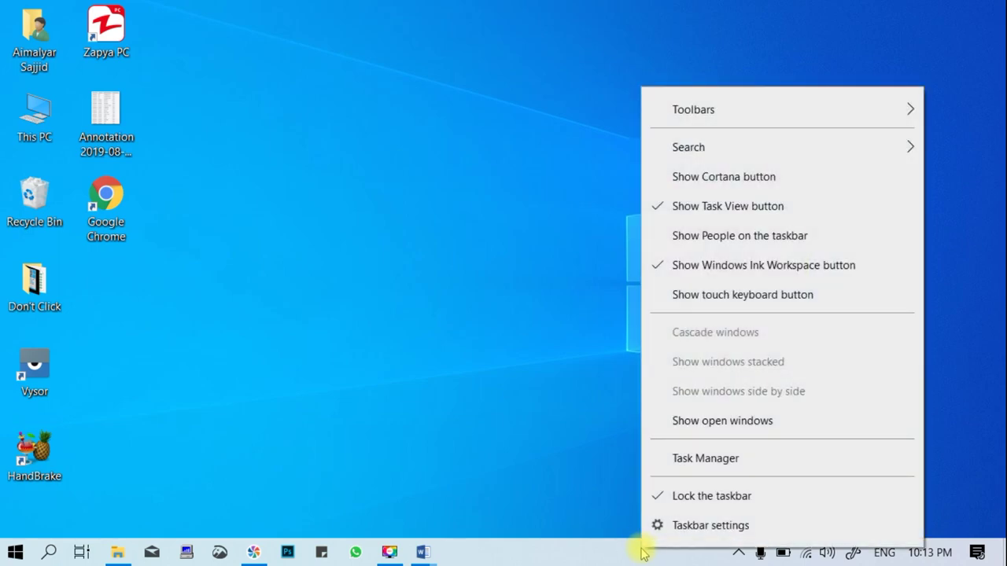
pyautogui.click(727, 432)
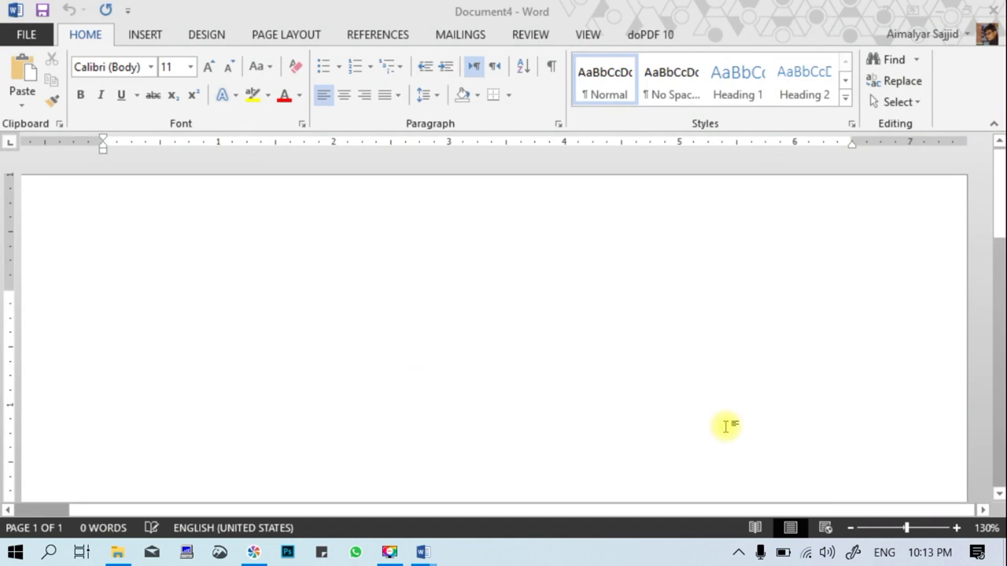
# Step: Open Task Manager from the taskbar options, look over the running processes and close it
pyautogui.rightClick(693, 553)
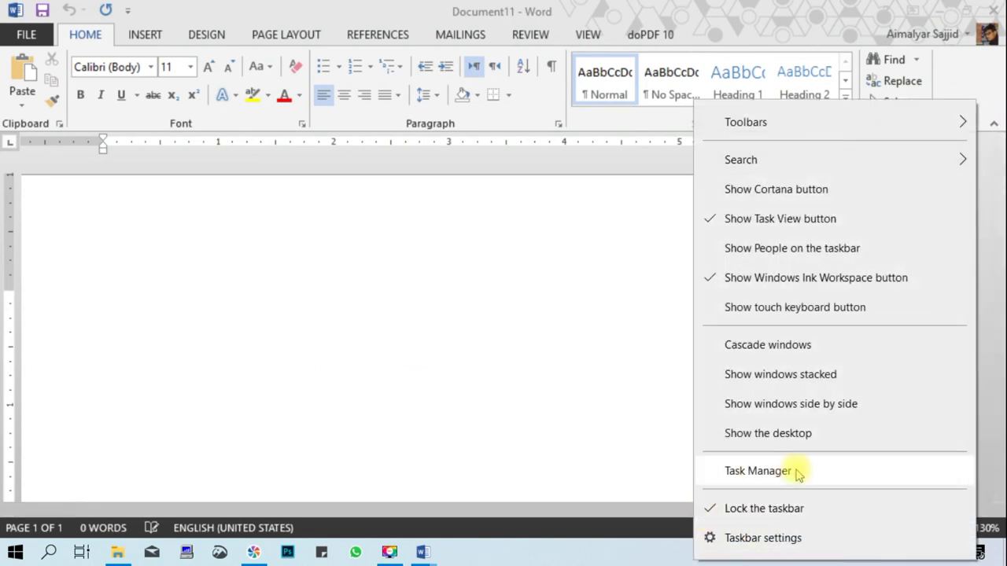
pyautogui.click(752, 475)
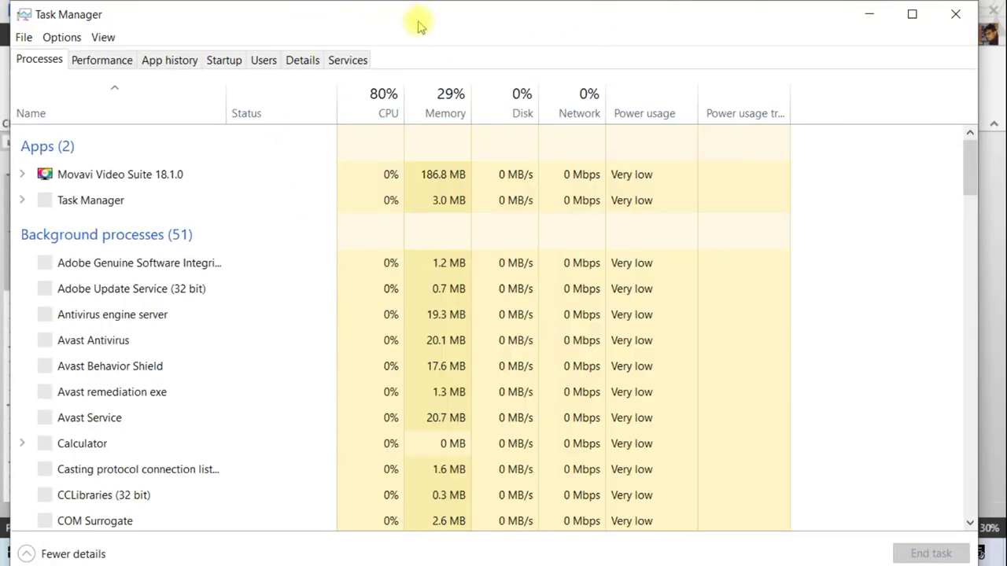
pyautogui.moveTo(417, 27); pyautogui.dragTo(400, 21)
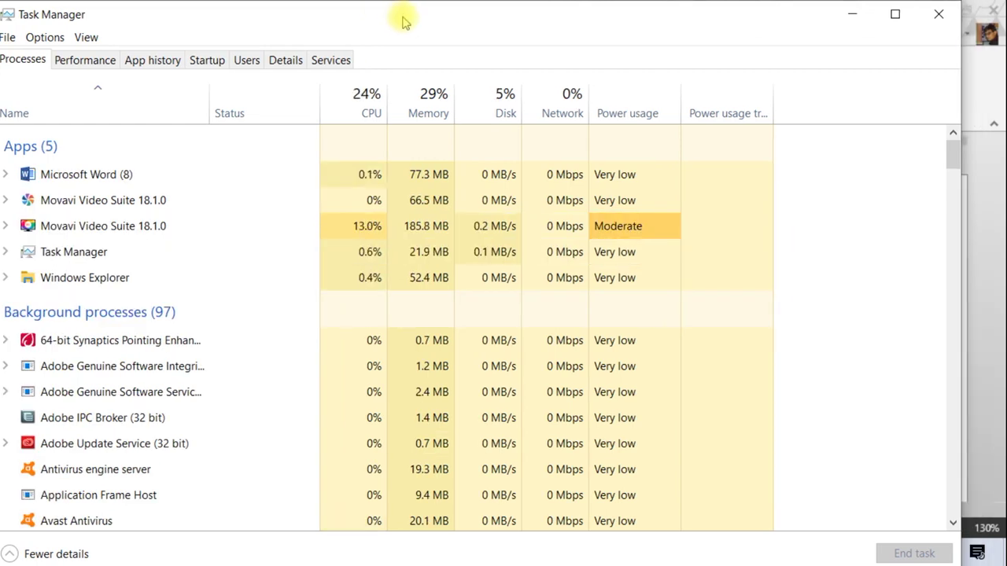
pyautogui.moveTo(403, 22); pyautogui.dragTo(421, 22)
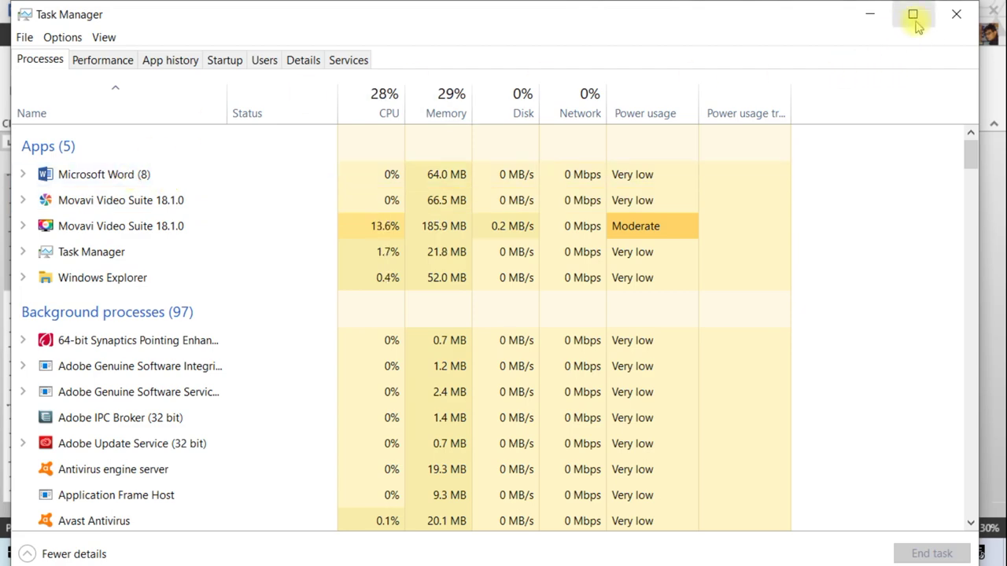
pyautogui.click(955, 14)
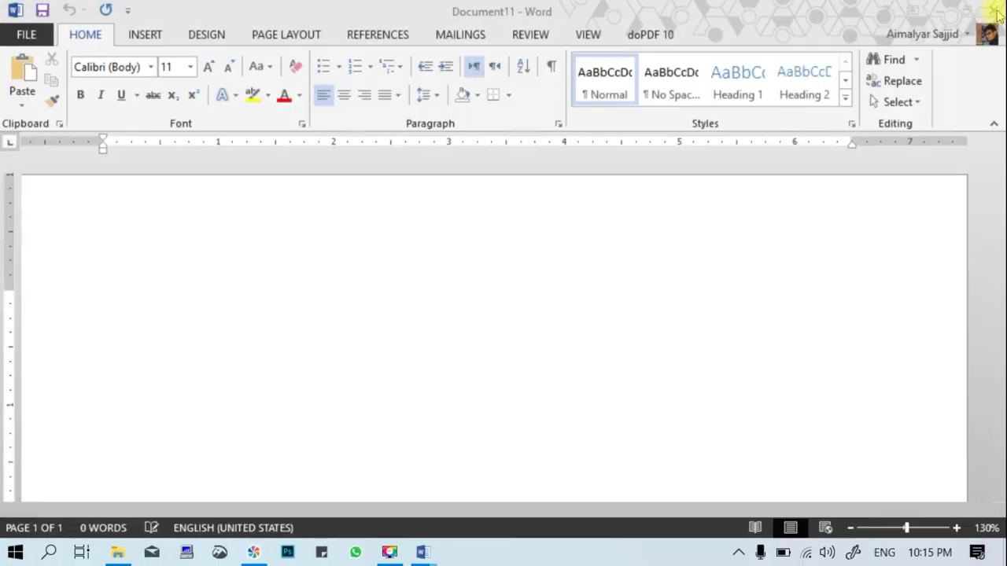
# Step: Minimize the maximized Word windows one after another until only the small Document1, Document2 and Document3 windows are left open
pyautogui.click(944, 14)
pyautogui.click(944, 11)
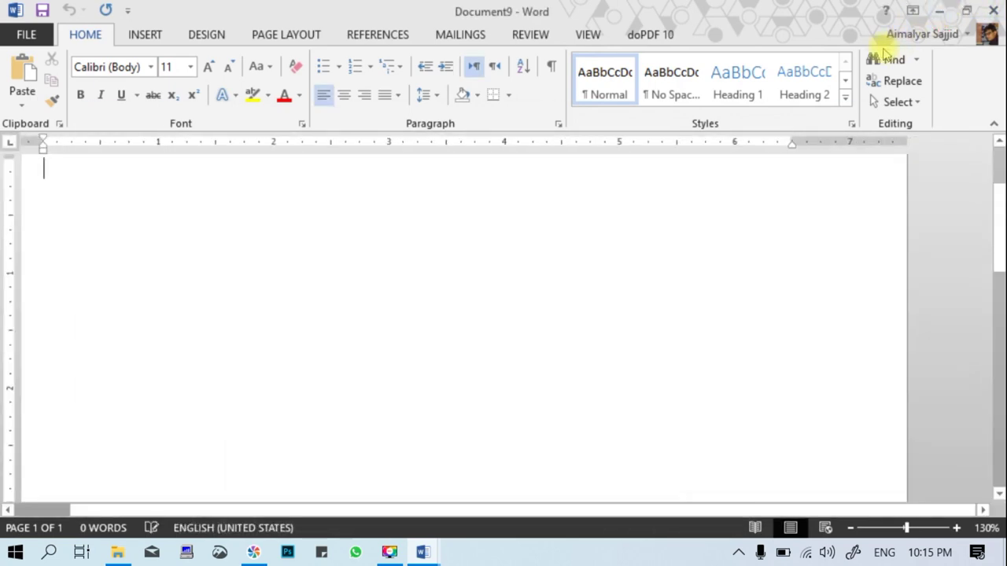
pyautogui.click(940, 11)
pyautogui.click(940, 11)
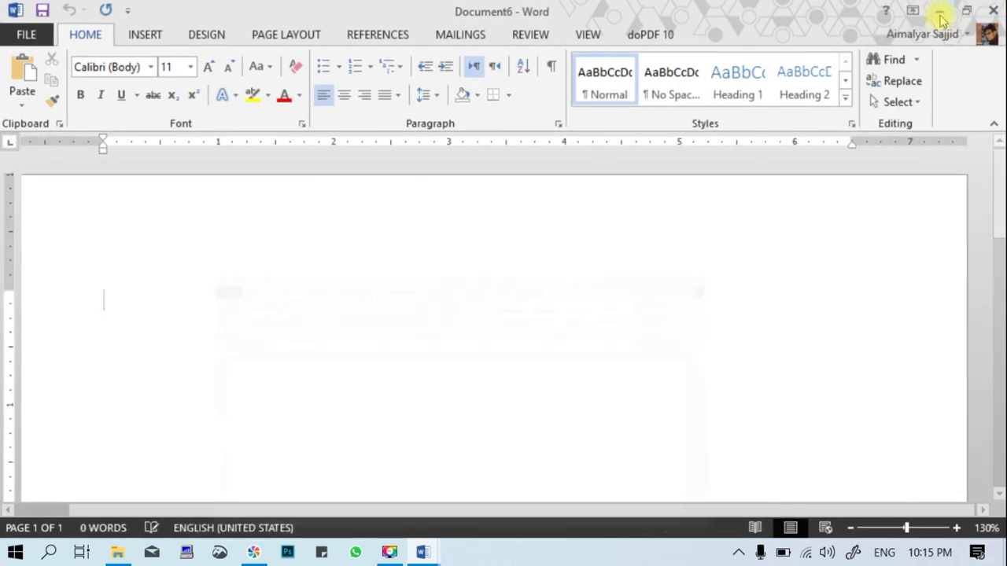
pyautogui.click(940, 12)
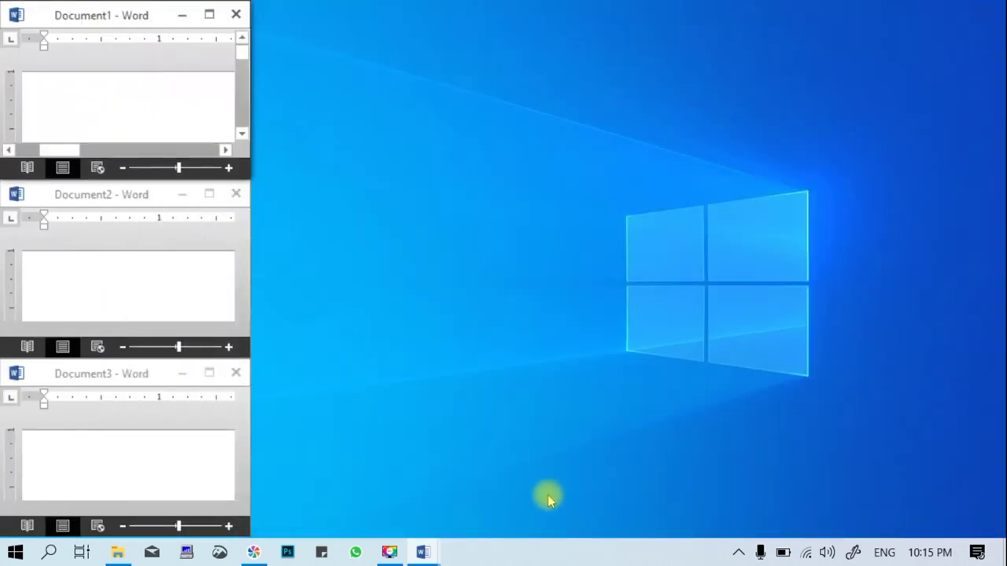
# Step: End the Microsoft Word task with all its documents in Task Manager and close Task Manager
pyautogui.rightClick(634, 549)
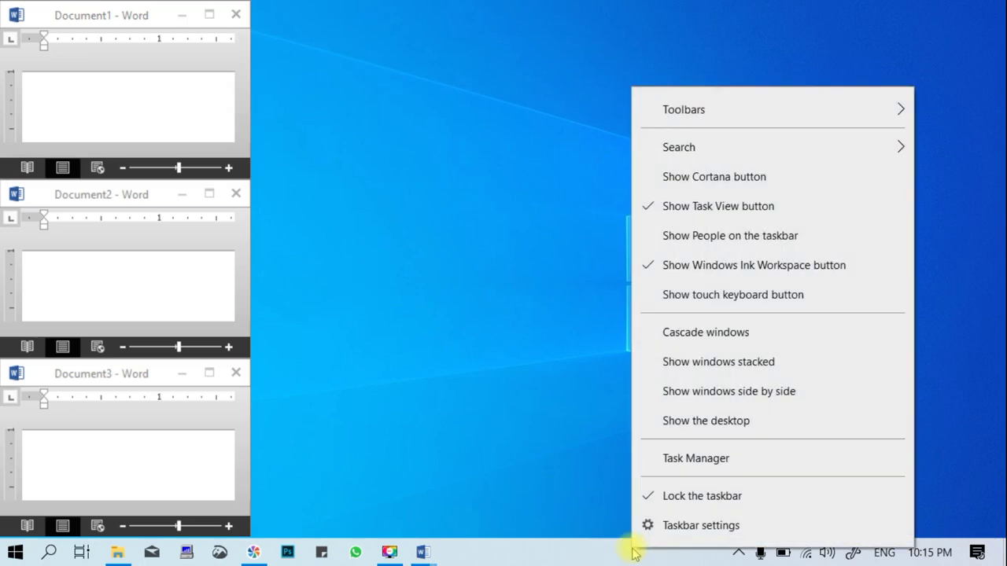
pyautogui.click(706, 462)
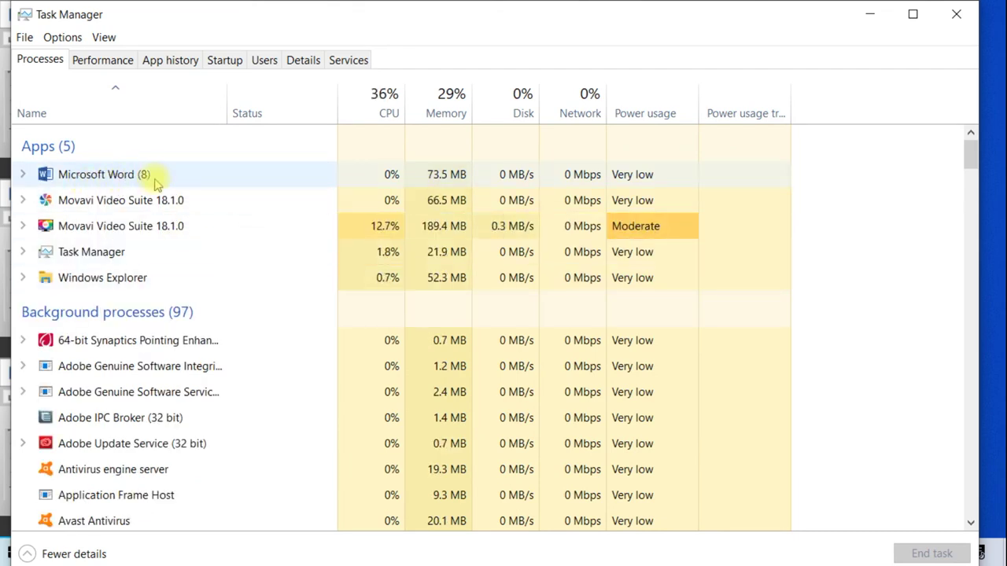
pyautogui.click(85, 174)
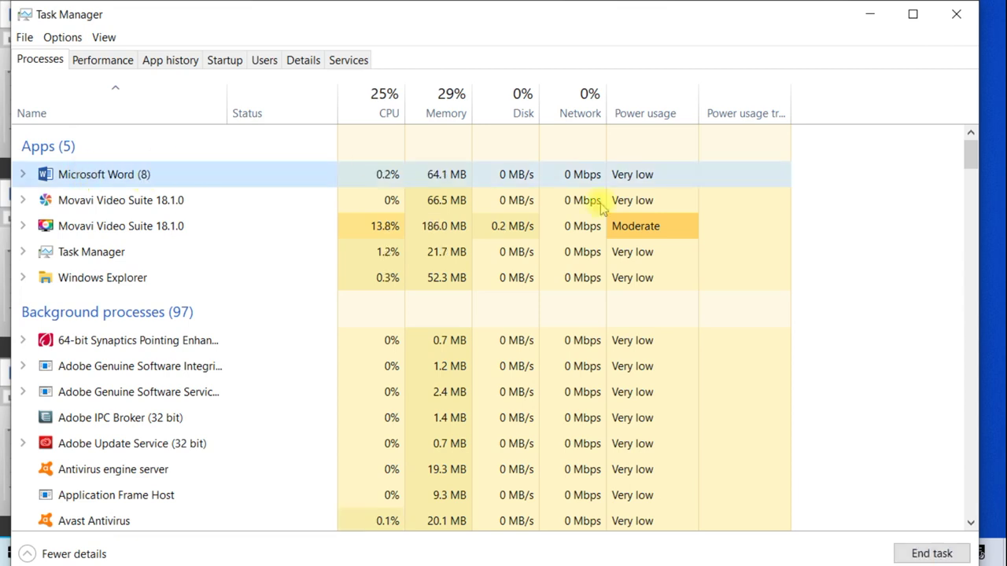
pyautogui.click(933, 556)
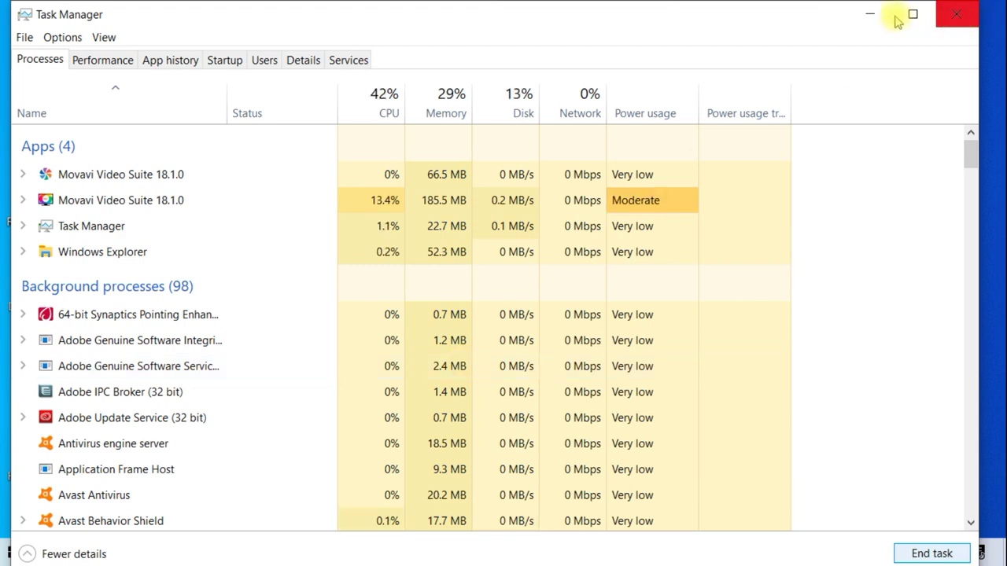
pyautogui.click(961, 16)
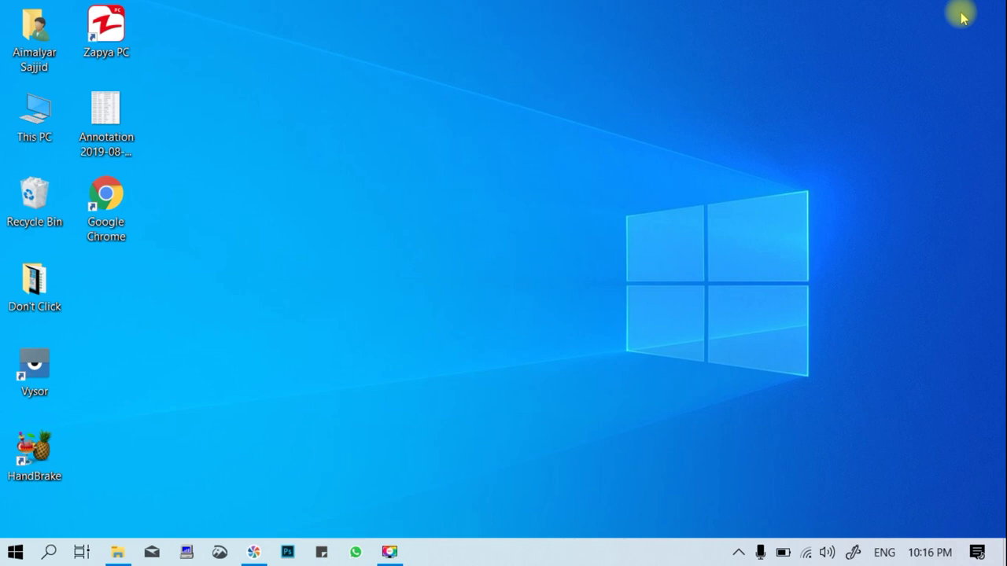
# Step: Unlock the taskbar by switching off its Lock the taskbar option
pyautogui.rightClick(625, 560)
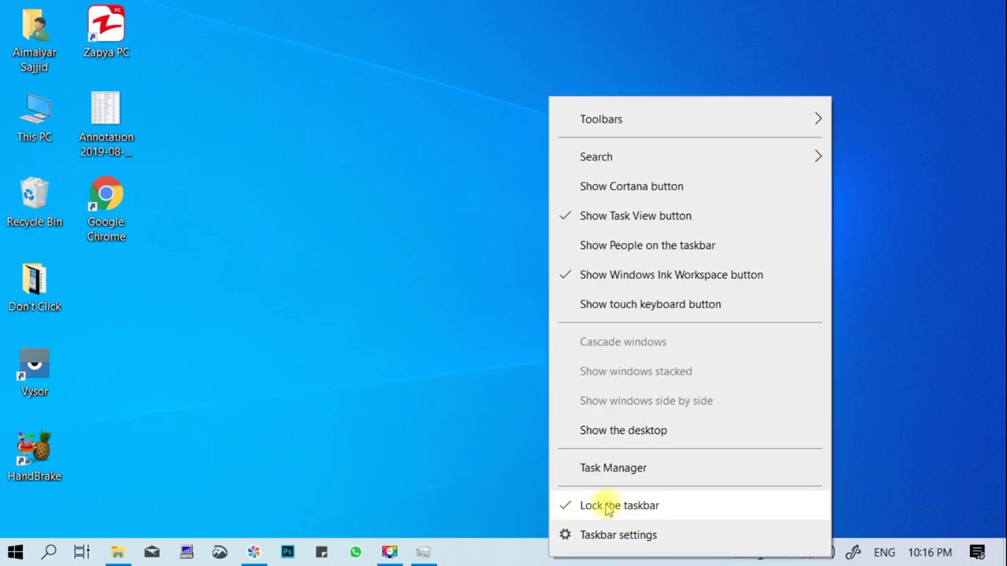
pyautogui.click(490, 456)
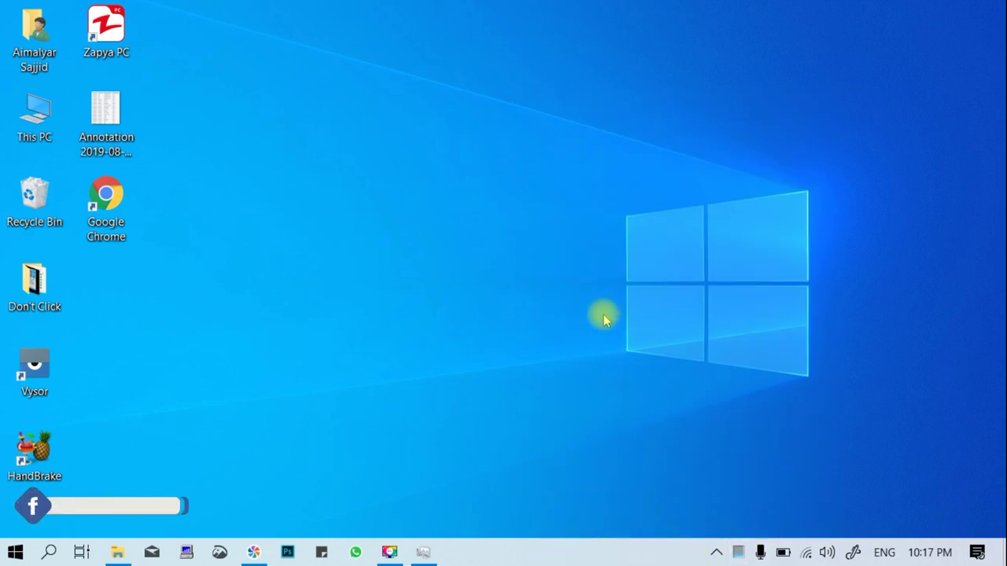
pyautogui.rightClick(596, 551)
pyautogui.click(641, 496)
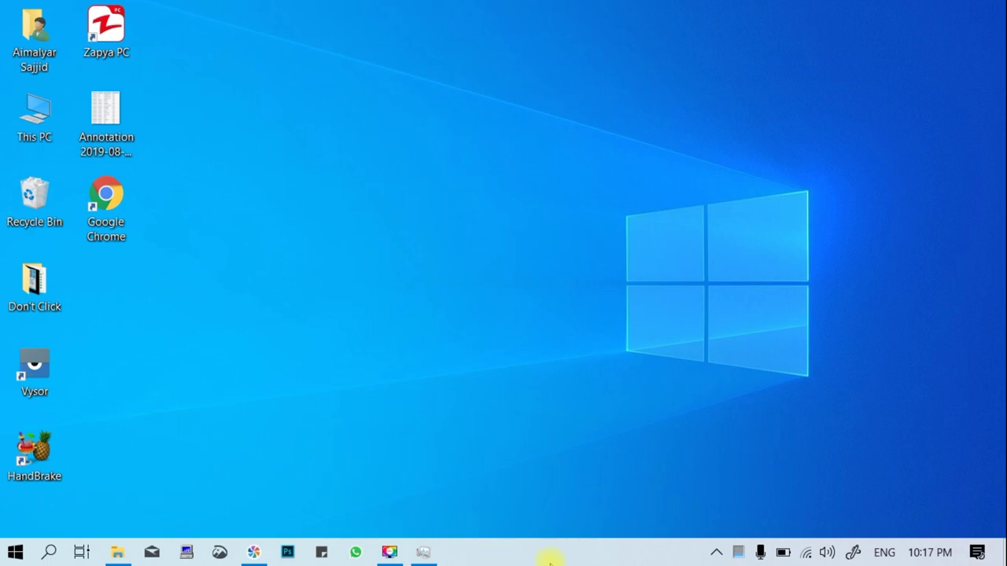
# Step: Move the taskbar to the screen's top edge, right edge and back to the bottom edge, and lock it again
pyautogui.moveTo(532, 555); pyautogui.dragTo(526, 35)
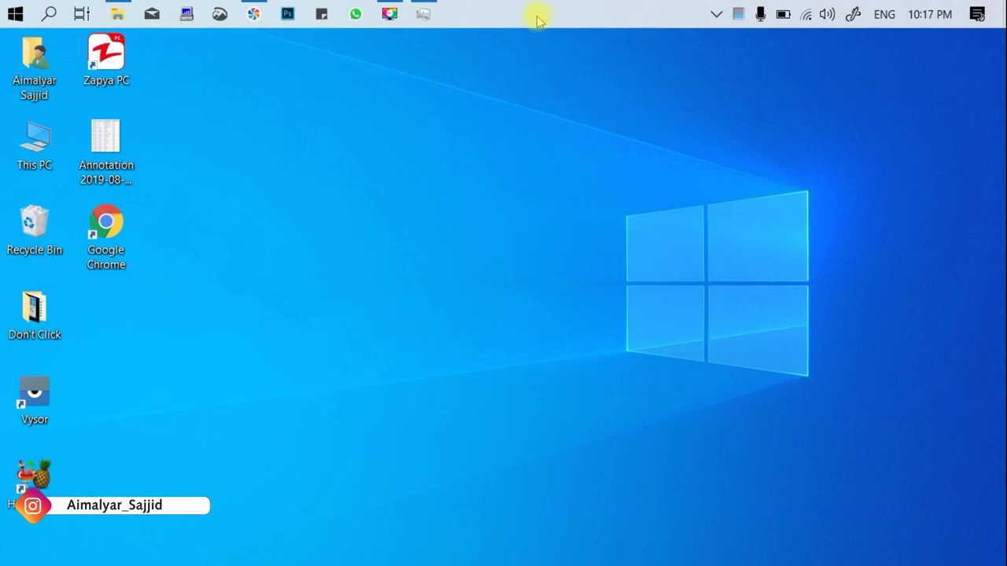
pyautogui.moveTo(542, 21); pyautogui.dragTo(982, 195)
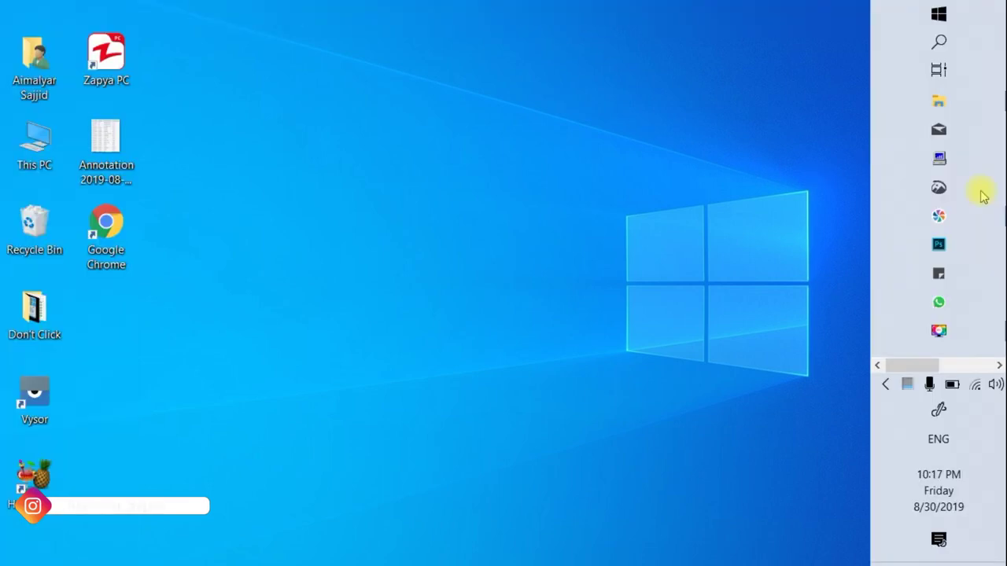
pyautogui.click(999, 366)
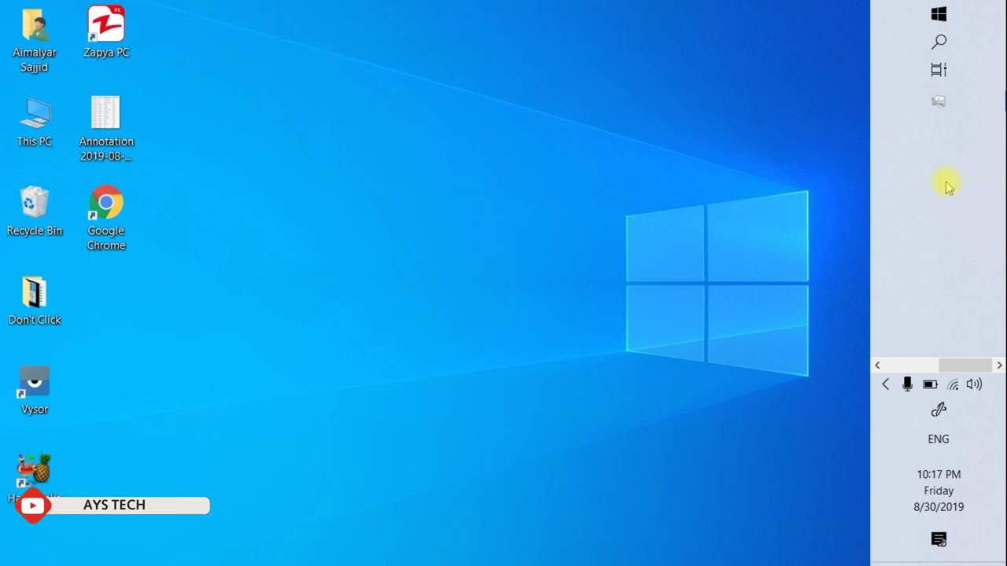
pyautogui.moveTo(948, 185); pyautogui.dragTo(578, 557)
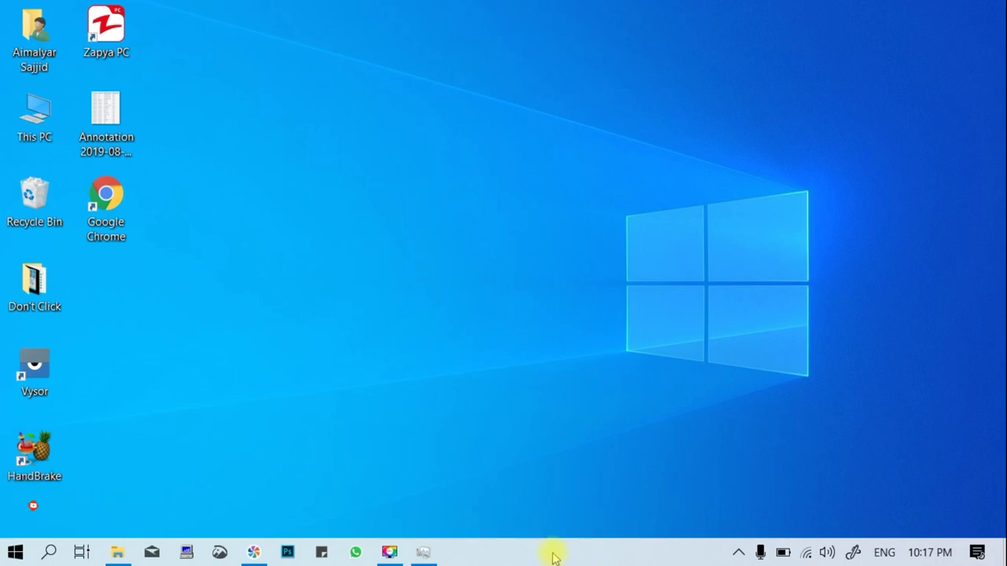
pyautogui.rightClick(554, 558)
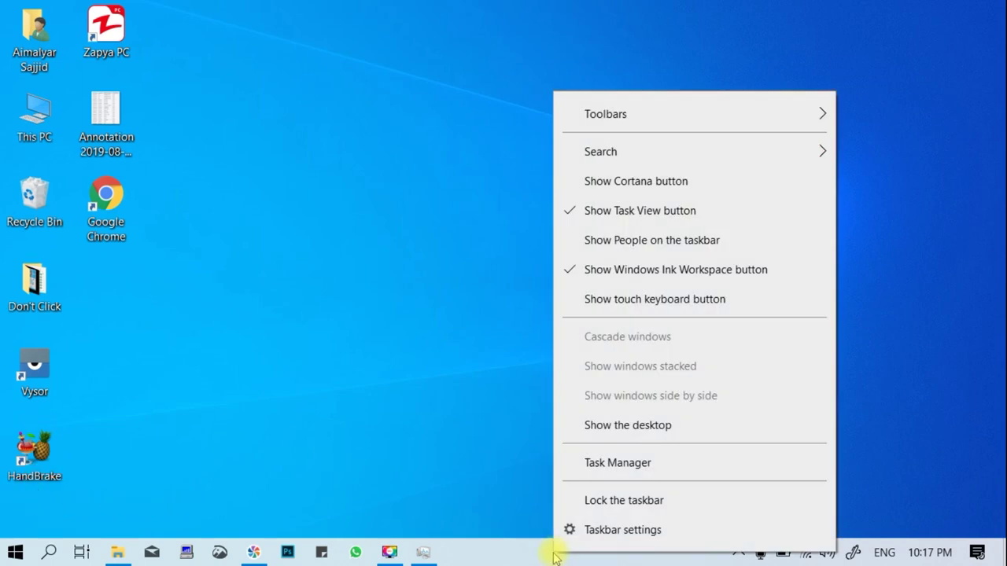
pyautogui.click(653, 500)
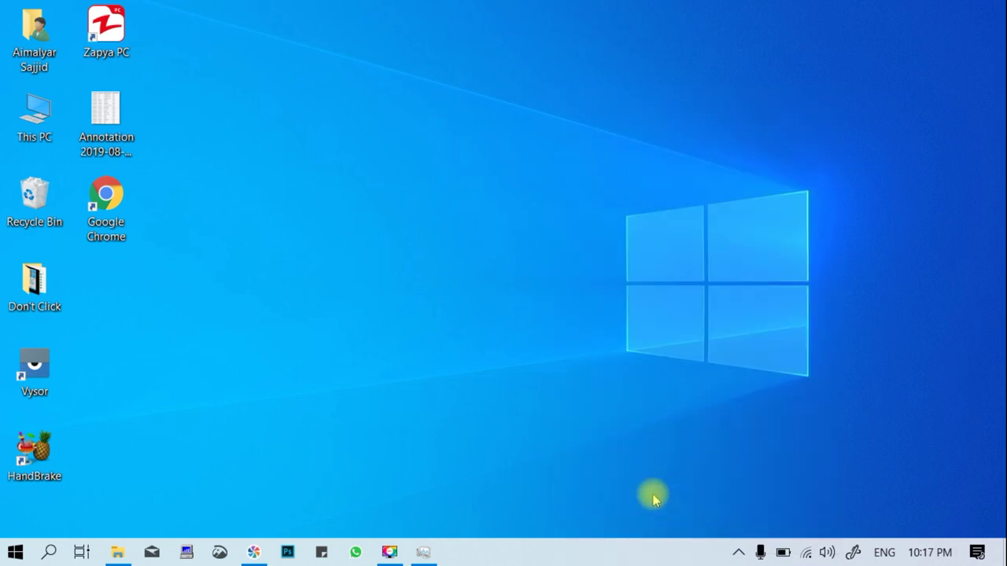
# Step: Open the Taskbar settings page, look over its options and close Settings
pyautogui.rightClick(630, 557)
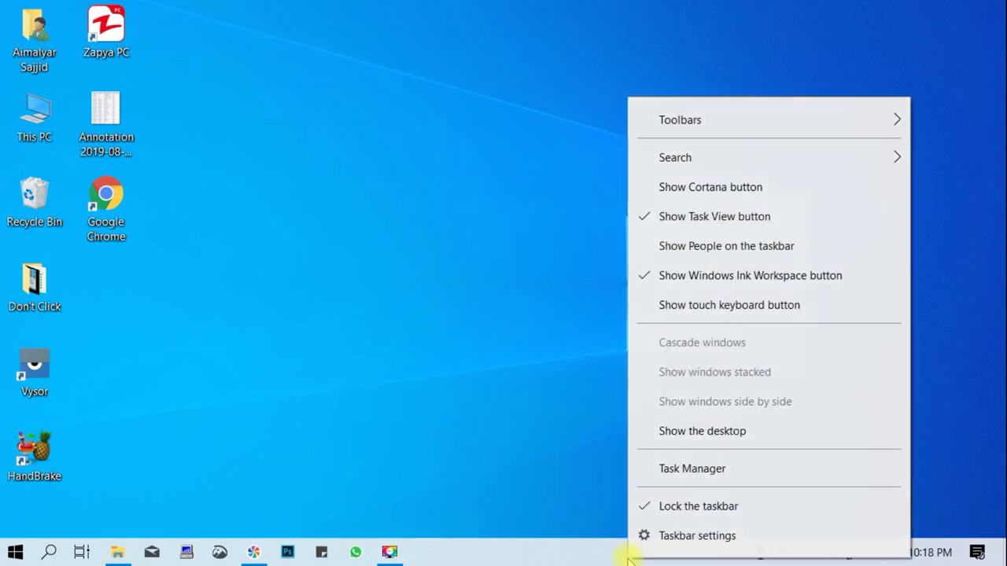
pyautogui.click(673, 538)
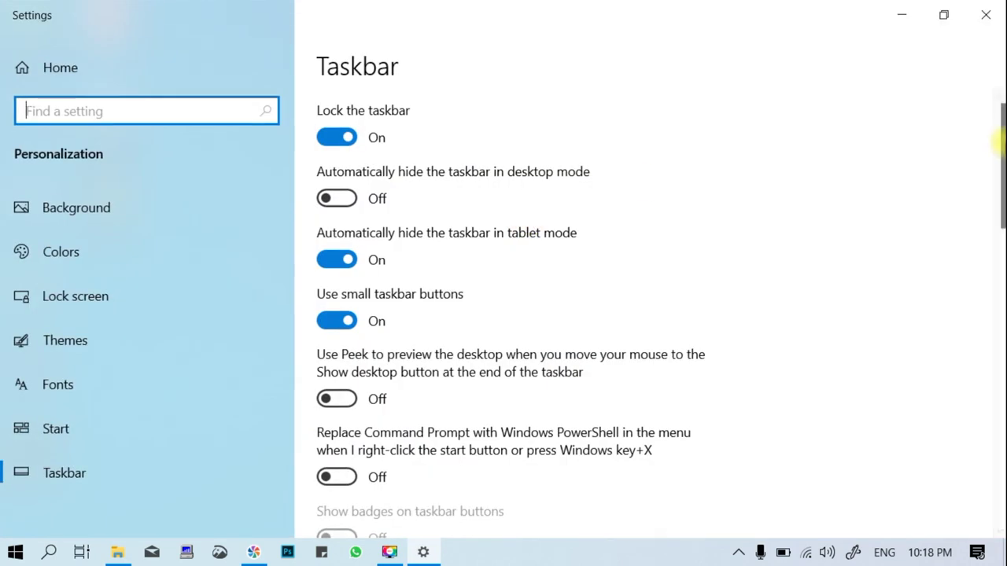
pyautogui.moveTo(999, 145); pyautogui.dragTo(999, 118)
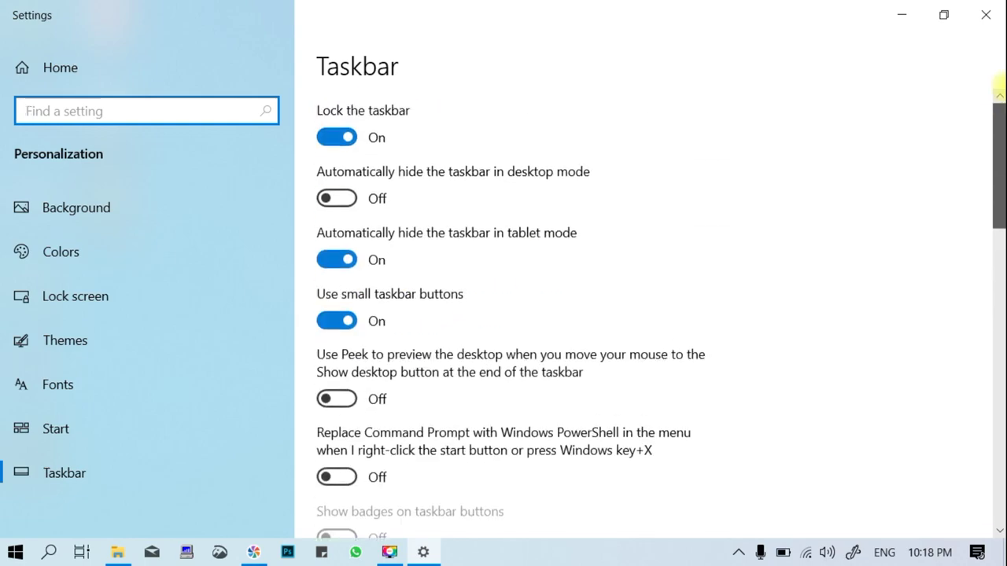
pyautogui.click(985, 14)
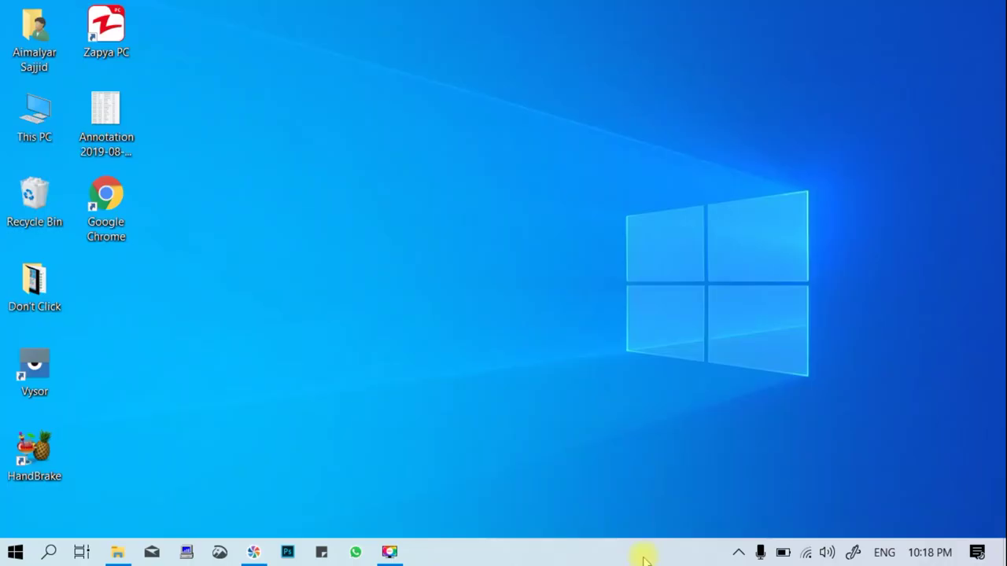